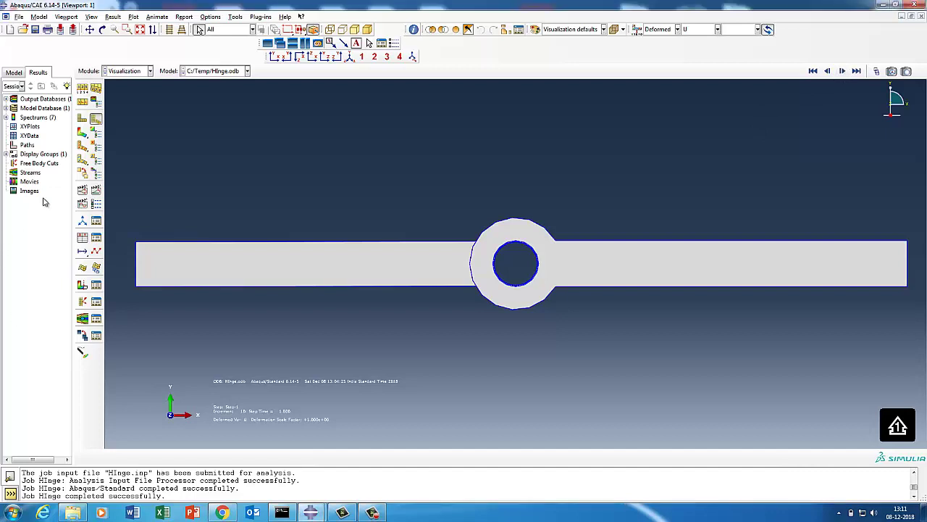
Step: Play the Hinge.odb time-history animation and zoom out and back in while it runs
{"action": "left_click", "coordinate": [95, 189]}
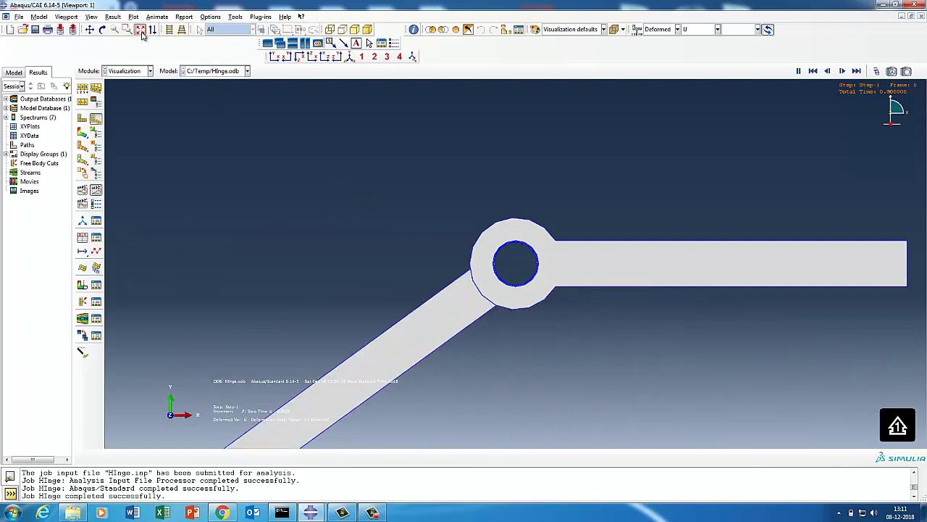
{"action": "scroll", "coordinate": [326, 247], "scroll_direction": "down", "scroll_amount": 2}
{"action": "scroll", "coordinate": [325, 247], "scroll_direction": "up", "scroll_amount": 1}
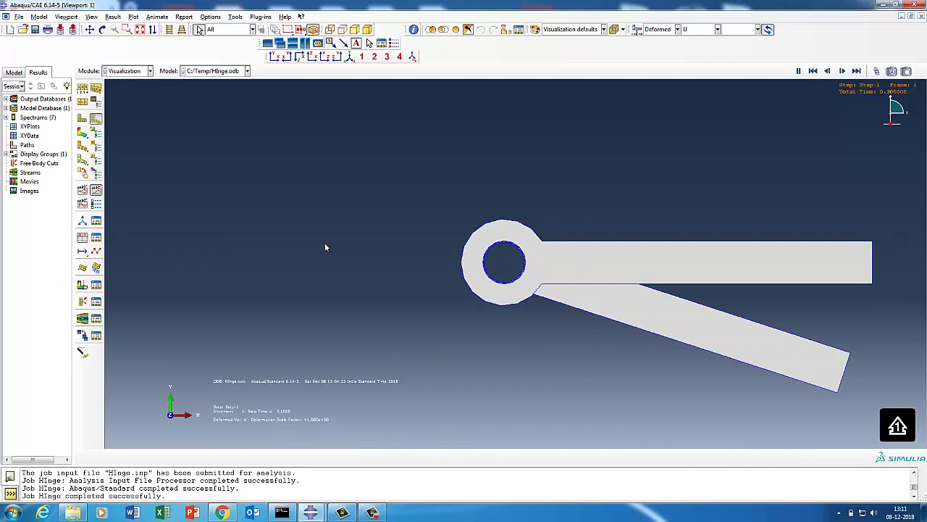
{"action": "scroll", "coordinate": [325, 248], "scroll_direction": "up", "scroll_amount": 1}
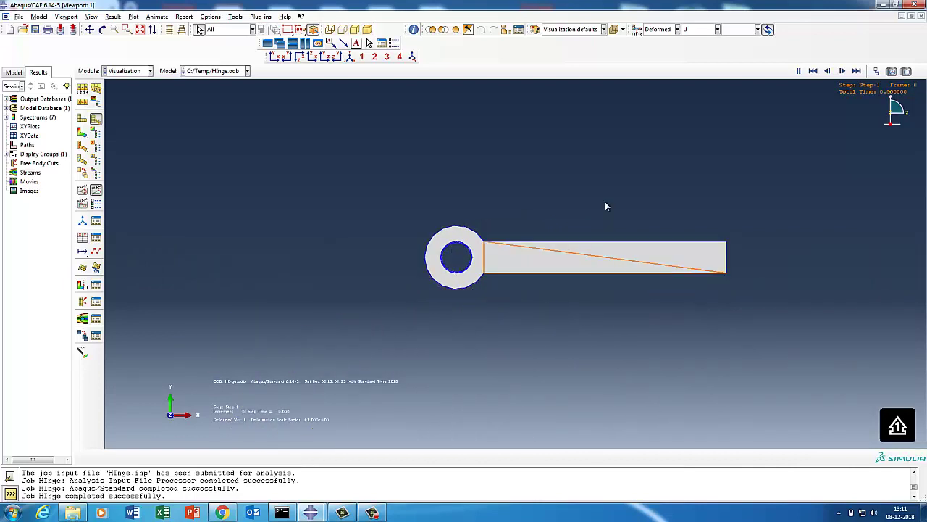
Step: Orbit the hinge into 3-D, pause, step to the final frame, and tilt to a near top view
{"action": "left_click", "coordinate": [102, 29]}
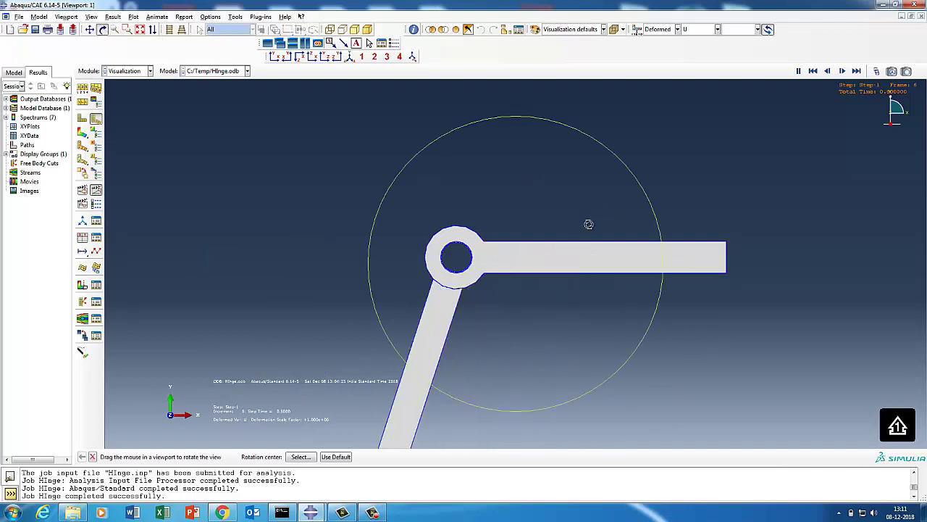
{"action": "left_click_drag", "start_coordinate": [590, 224], "coordinate": [448, 259]}
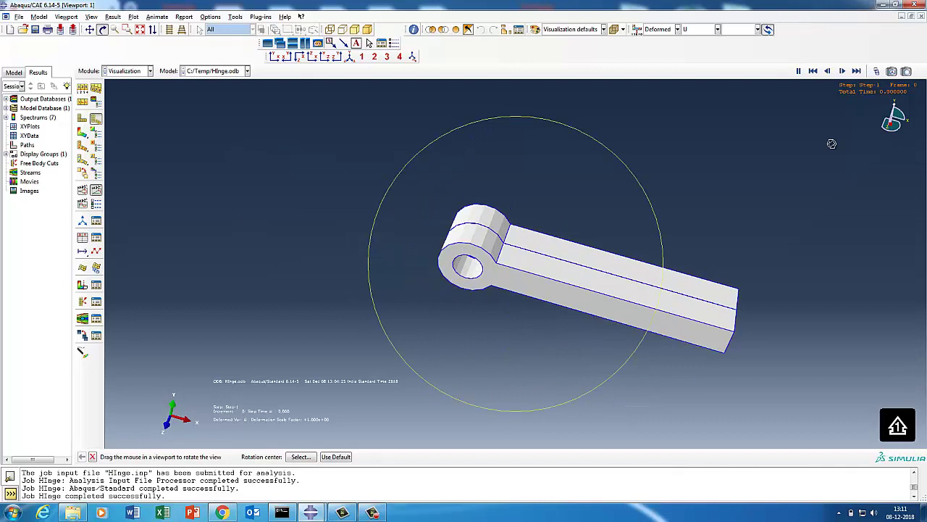
{"action": "left_click", "coordinate": [798, 71]}
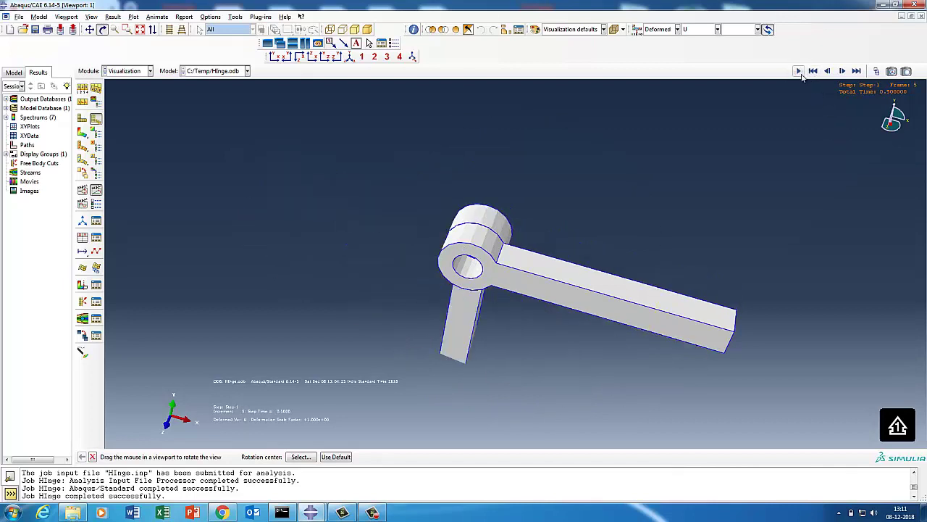
{"action": "left_click", "coordinate": [813, 71]}
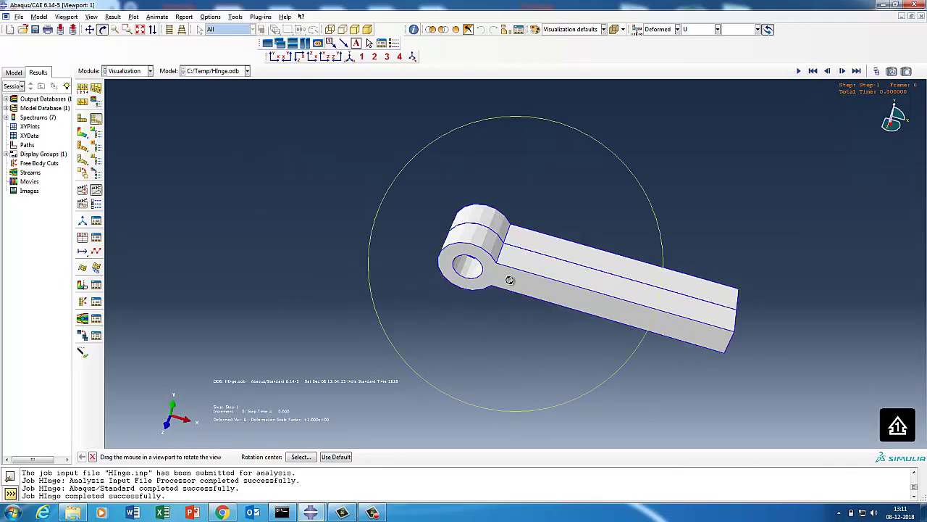
{"action": "left_click", "coordinate": [843, 71]}
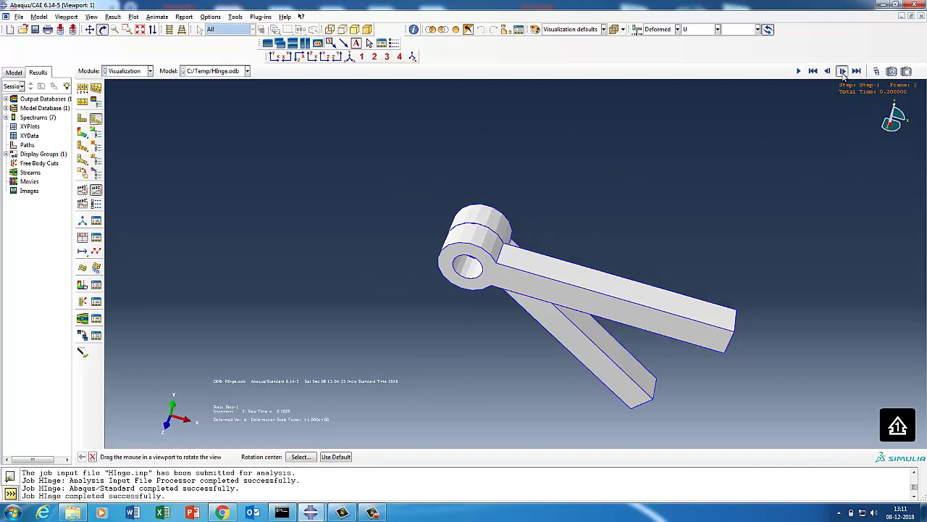
{"action": "left_click", "coordinate": [842, 71]}
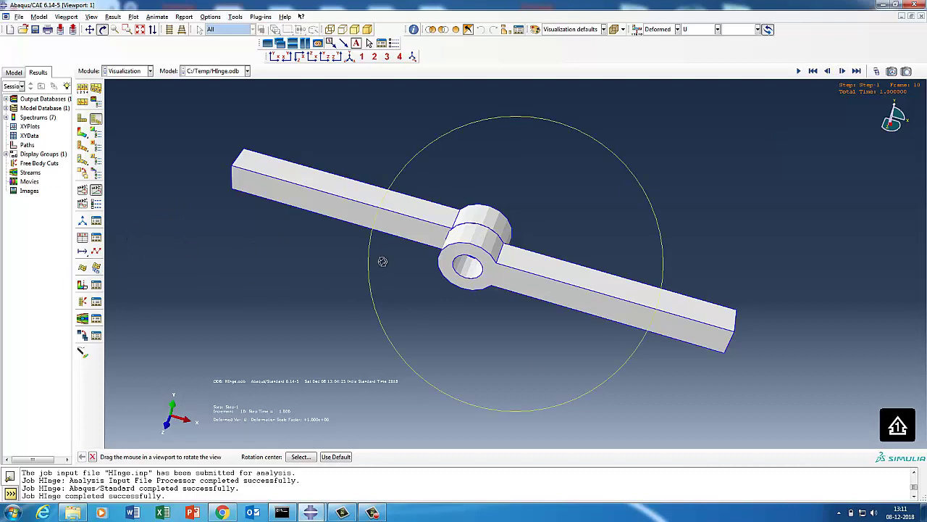
{"action": "left_click_drag", "start_coordinate": [512, 288], "coordinate": [483, 304]}
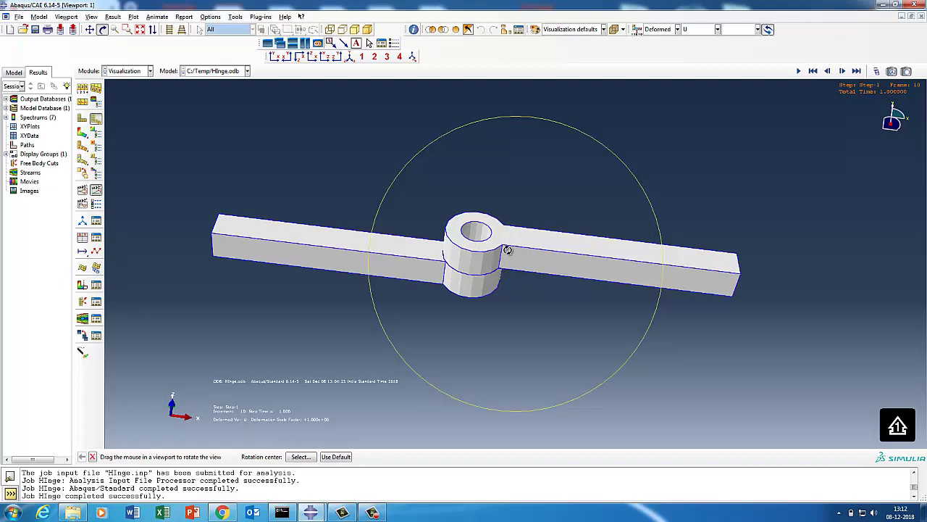
{"action": "left_click_drag", "start_coordinate": [508, 250], "coordinate": [514, 317]}
Step: Copy the Hinge_Modeling_Tutorial2 folder path from Explorer's address bar and return to Abaqus
{"action": "left_click", "coordinate": [72, 513]}
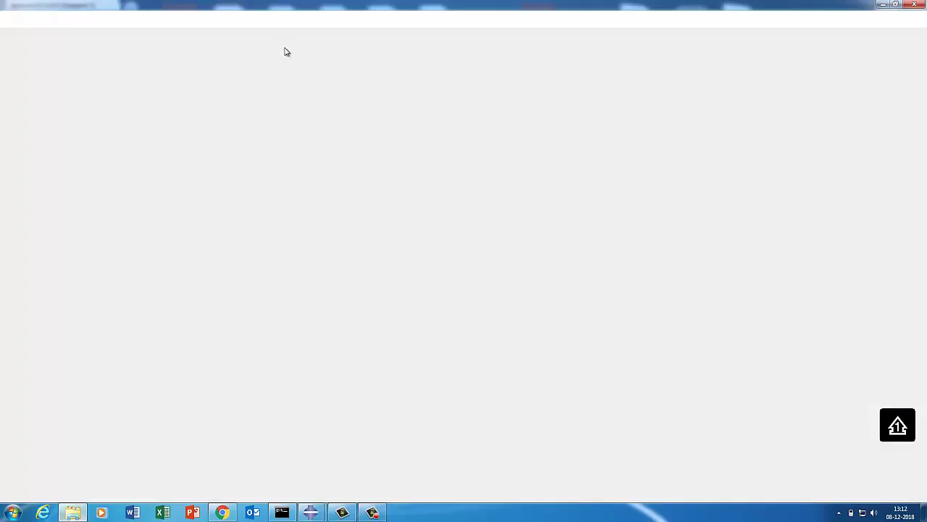
{"action": "left_click", "coordinate": [238, 19]}
{"action": "right_click", "coordinate": [147, 16]}
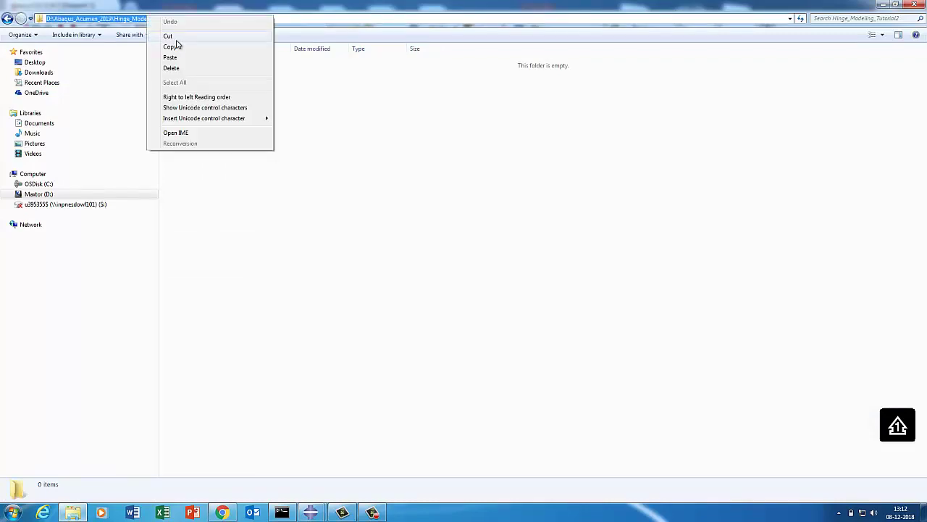
{"action": "left_click", "coordinate": [172, 46]}
{"action": "left_click", "coordinate": [884, 4]}
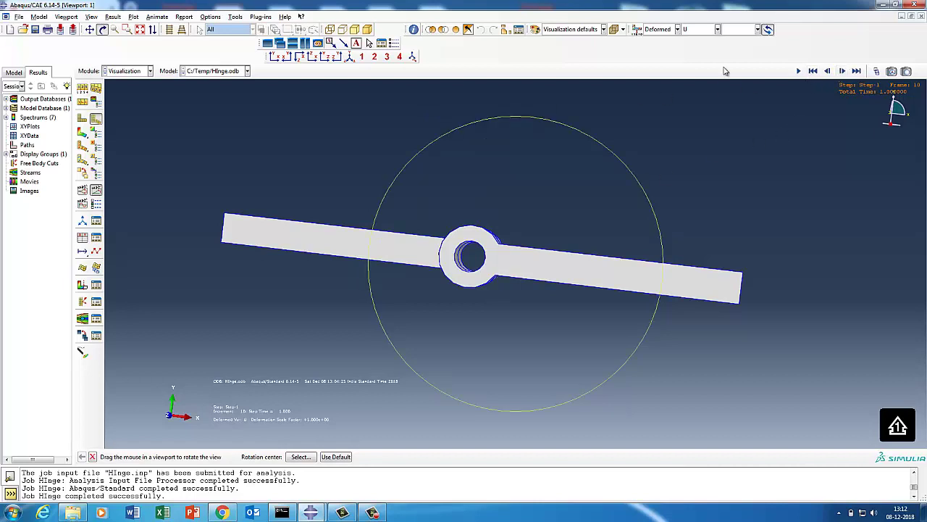
Step: Start a new Standard/Explicit model database without saving the current one
{"action": "left_click", "coordinate": [800, 72]}
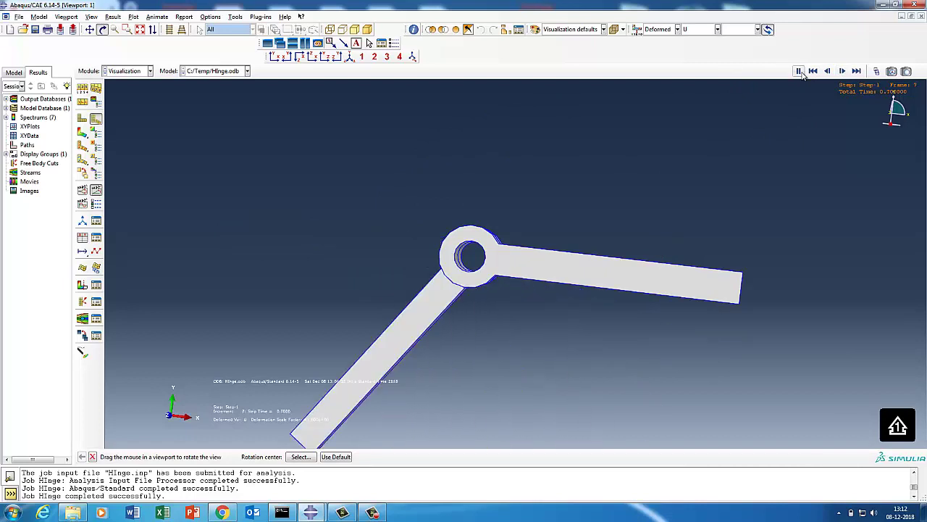
{"action": "left_click", "coordinate": [18, 16]}
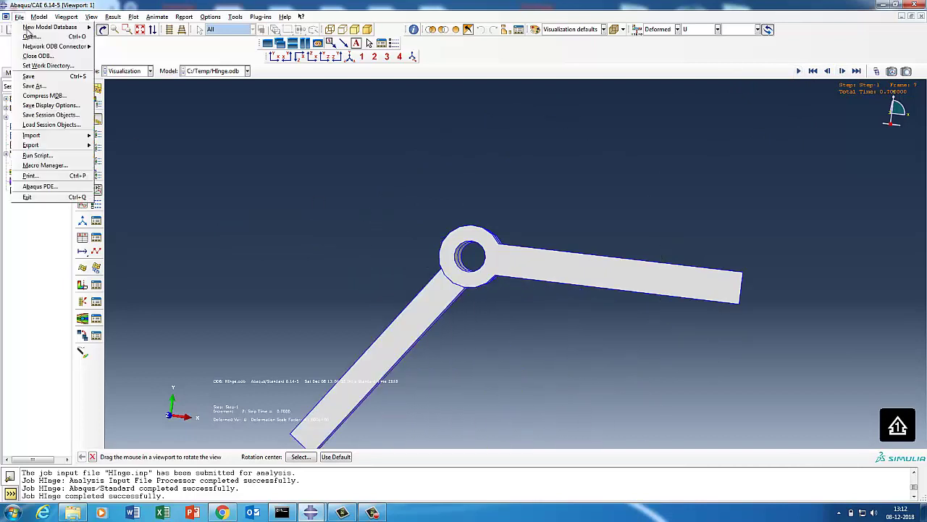
{"action": "mouse_move", "coordinate": [33, 27]}
{"action": "left_click", "coordinate": [110, 28]}
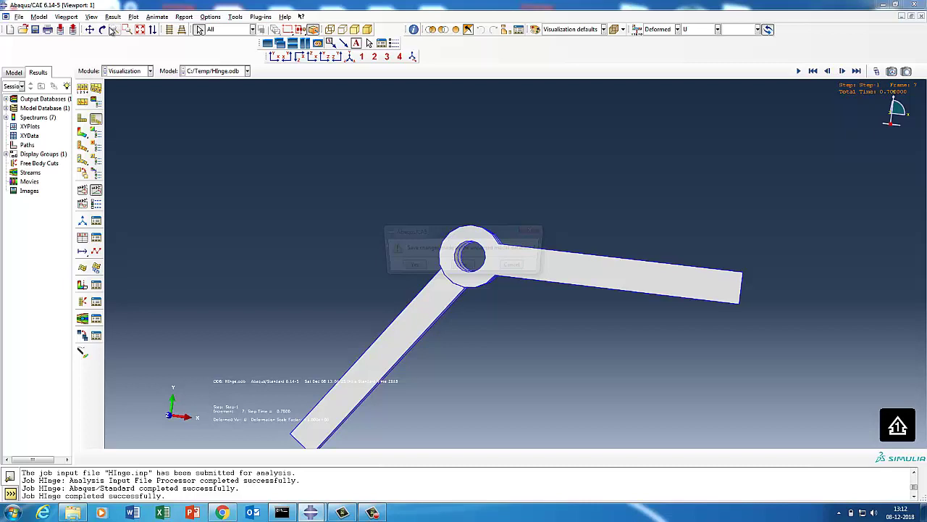
{"action": "left_click", "coordinate": [463, 267]}
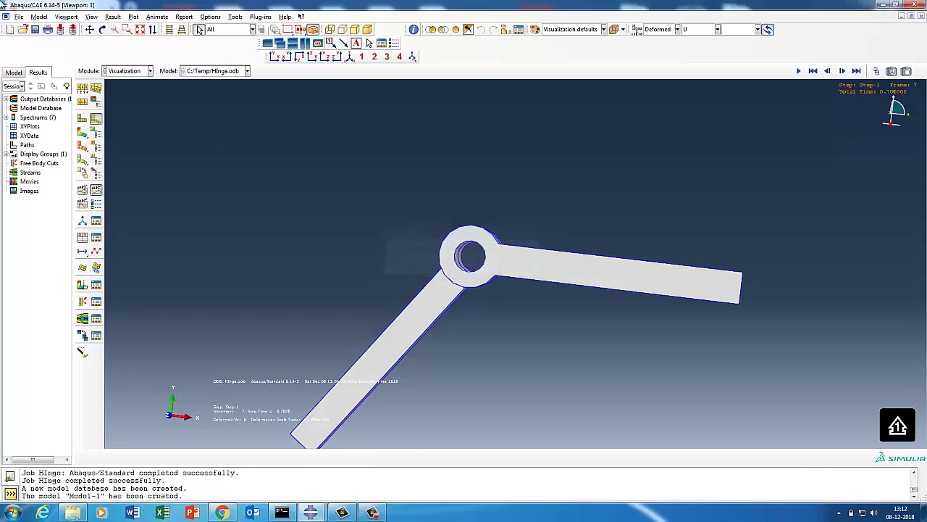
Step: Set the work directory to the pasted Hinge_Modeling_Tutorial2 folder path
{"action": "left_click", "coordinate": [19, 16]}
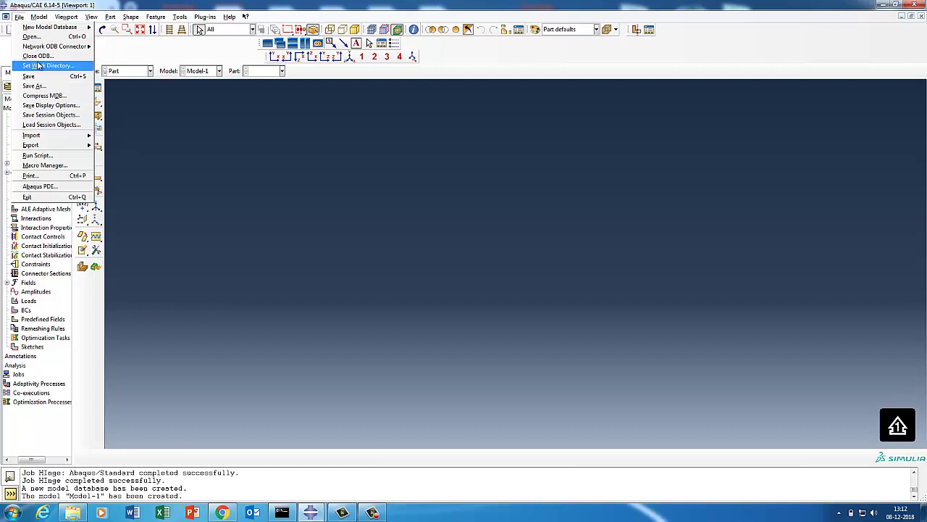
{"action": "left_click", "coordinate": [39, 66]}
{"action": "key", "text": "ctrl+v"}
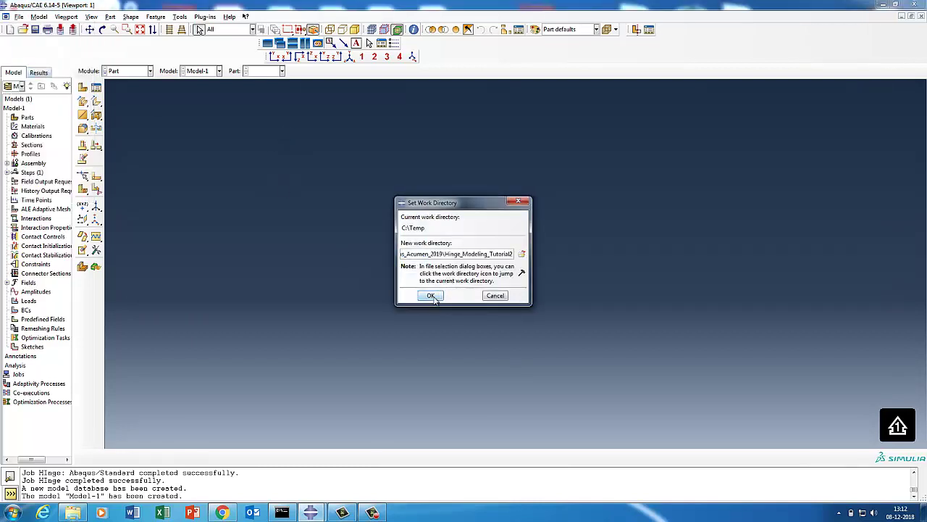
{"action": "left_click", "coordinate": [434, 296]}
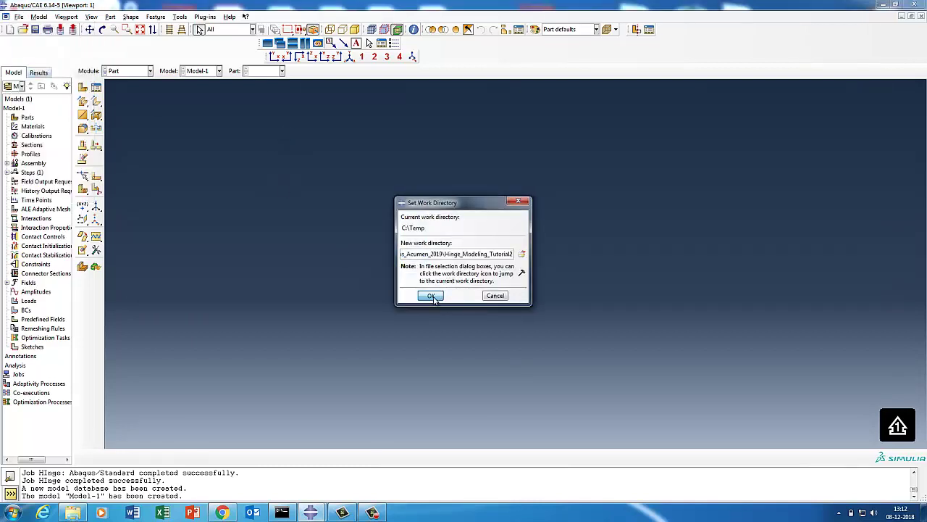
Step: Create a new 3D solid extrusion part from the Parts container
{"action": "left_click", "coordinate": [27, 118]}
{"action": "right_click", "coordinate": [28, 118]}
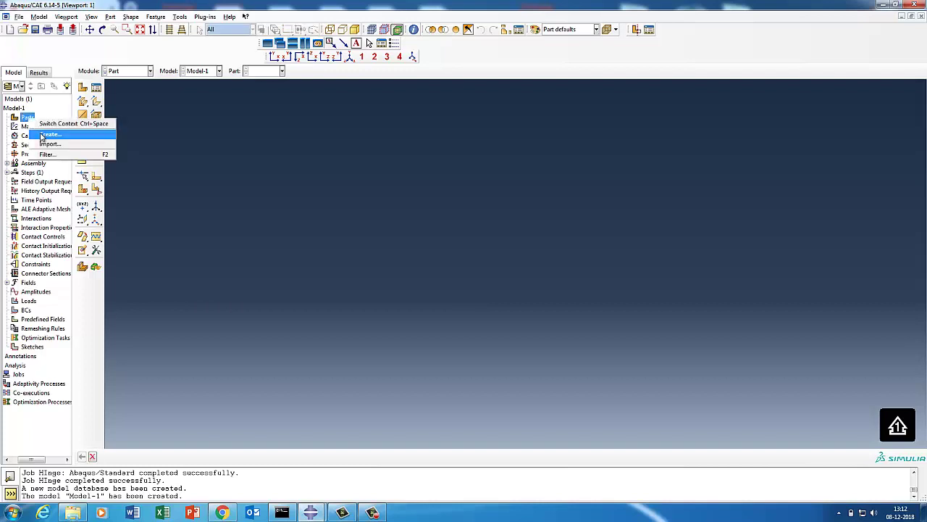
{"action": "left_click", "coordinate": [50, 136]}
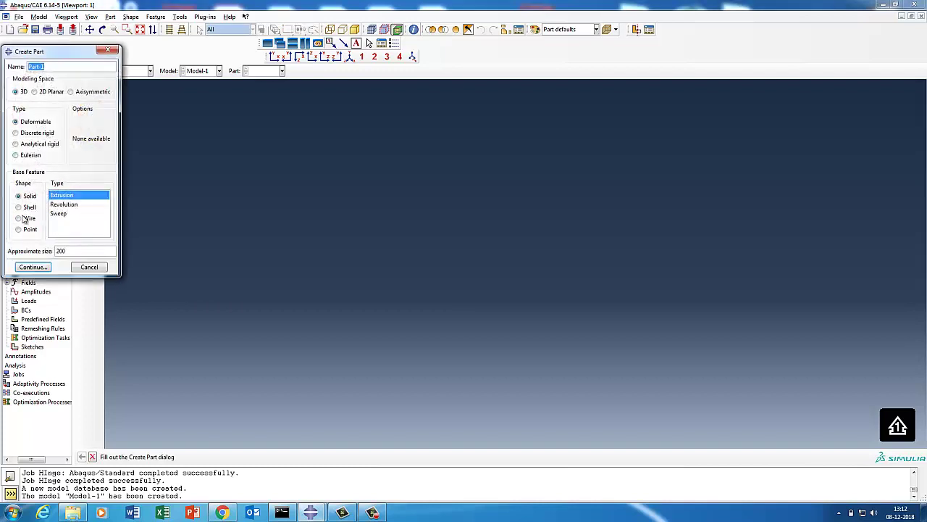
{"action": "left_click", "coordinate": [33, 267]}
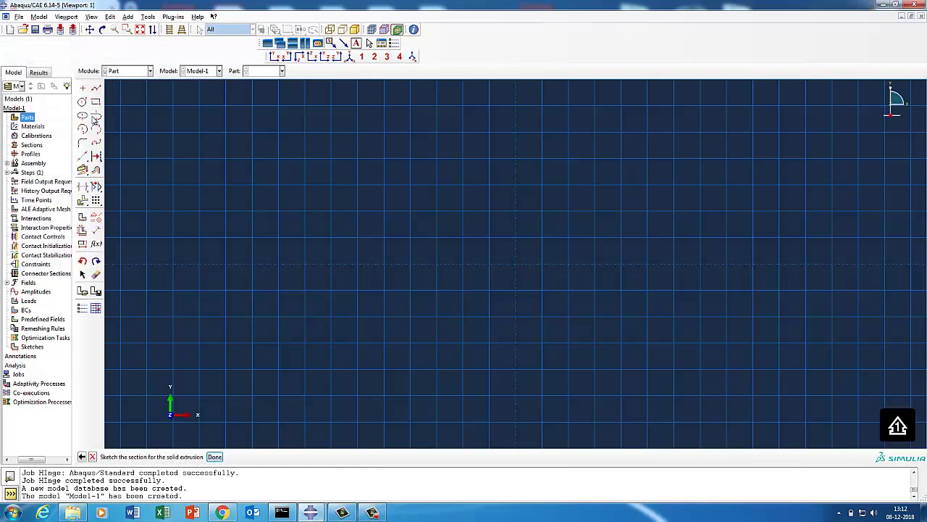
Step: Sketch two concentric circles left of the origin and a long rectangle for the arm
{"action": "left_click", "coordinate": [82, 88]}
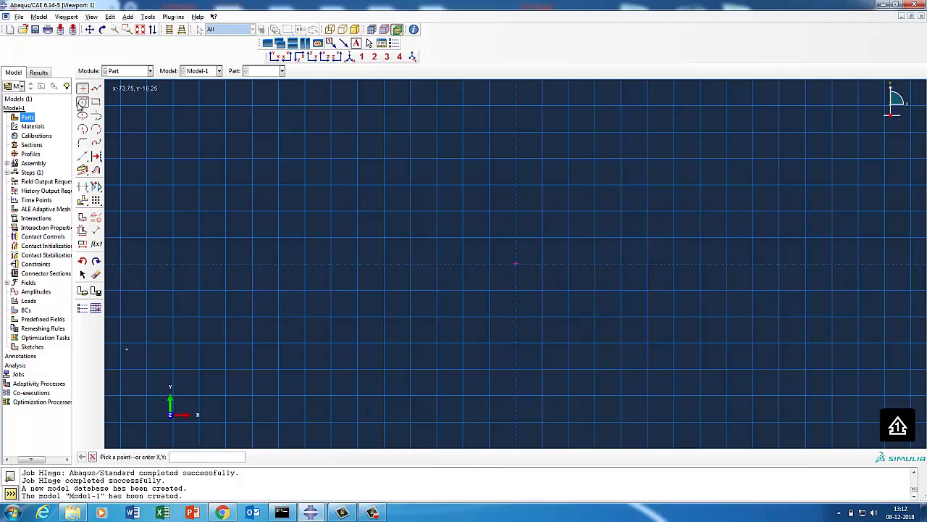
{"action": "left_click", "coordinate": [82, 102]}
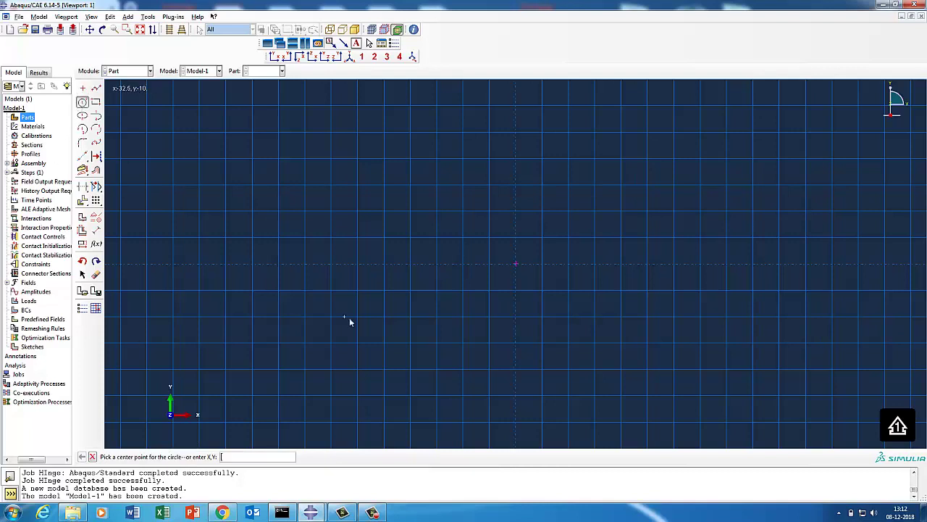
{"action": "left_click", "coordinate": [331, 264]}
{"action": "left_click", "coordinate": [357, 264]}
{"action": "left_click", "coordinate": [331, 263]}
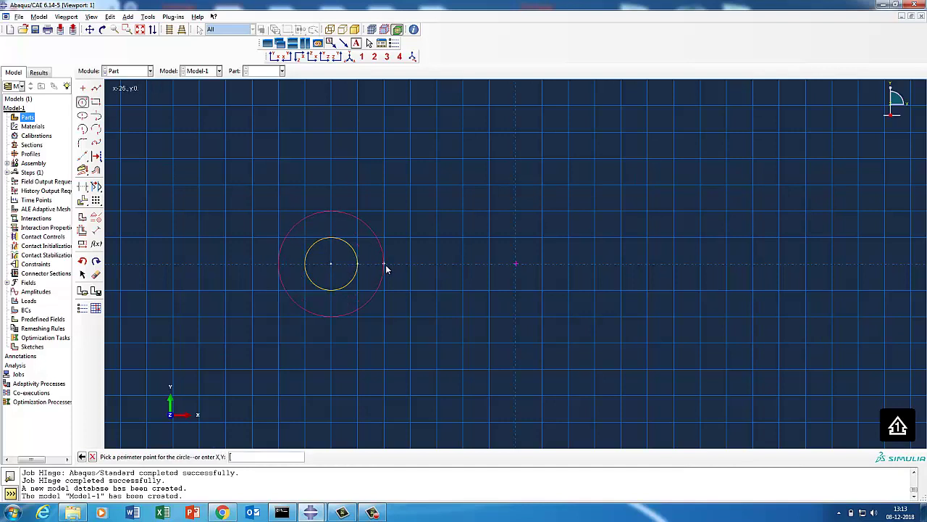
{"action": "left_click", "coordinate": [384, 266]}
{"action": "left_click", "coordinate": [96, 102]}
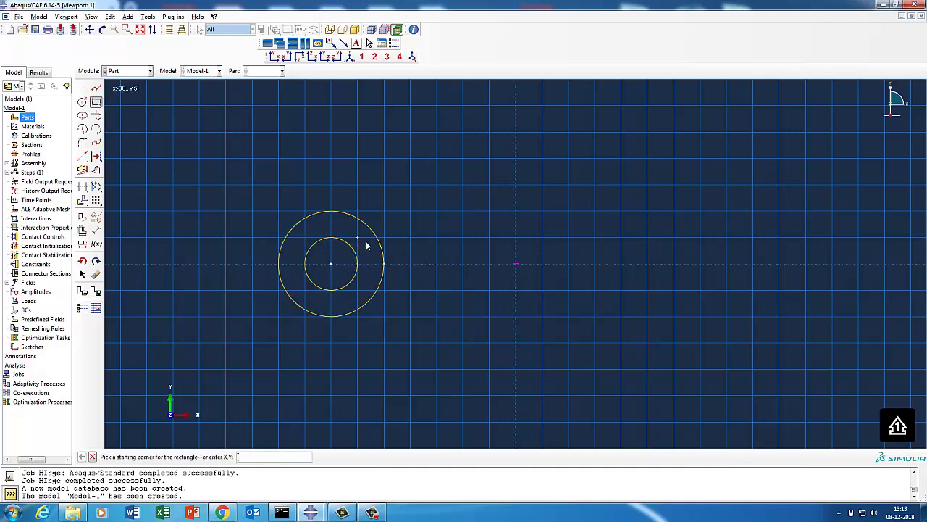
{"action": "left_click", "coordinate": [357, 239]}
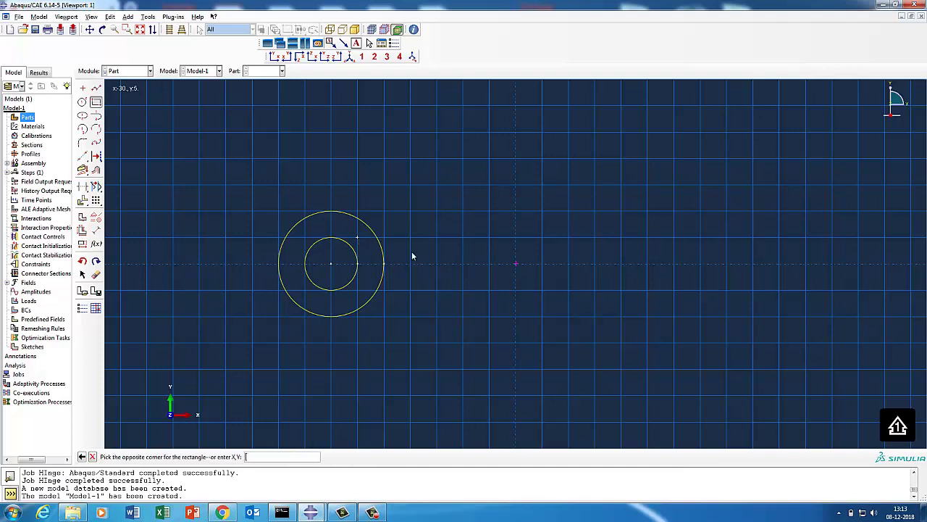
{"action": "left_click", "coordinate": [888, 293]}
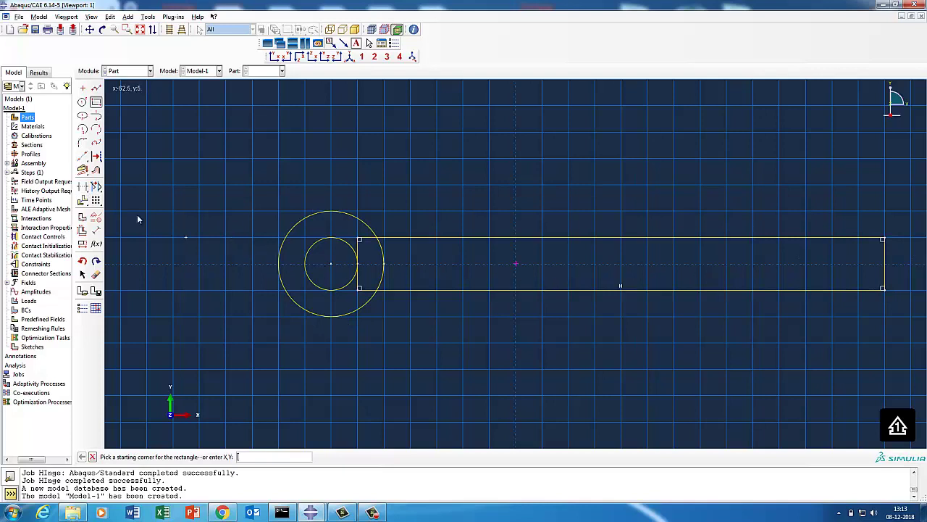
Step: Auto-trim the overlapping arc and edges, finish the sketch, and extrude it 10 deep
{"action": "left_click", "coordinate": [83, 187]}
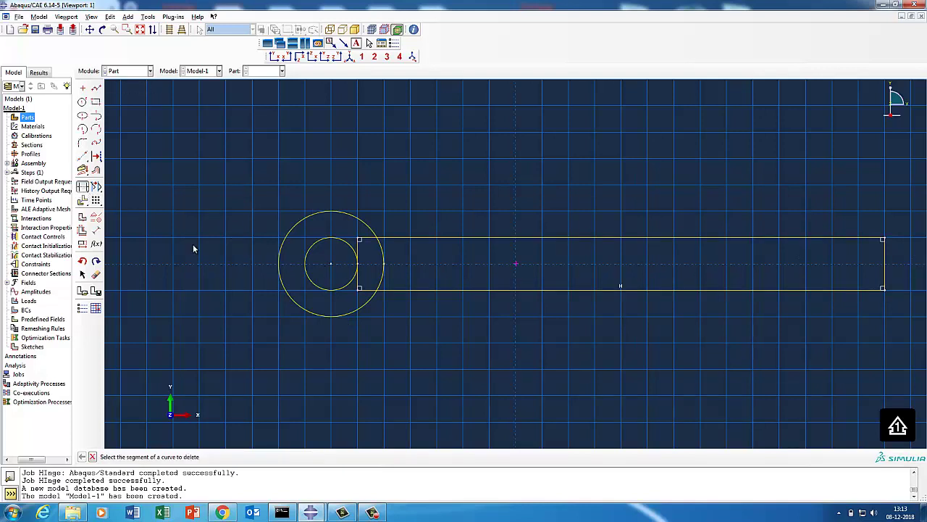
{"action": "left_click", "coordinate": [385, 267]}
{"action": "left_click", "coordinate": [364, 290]}
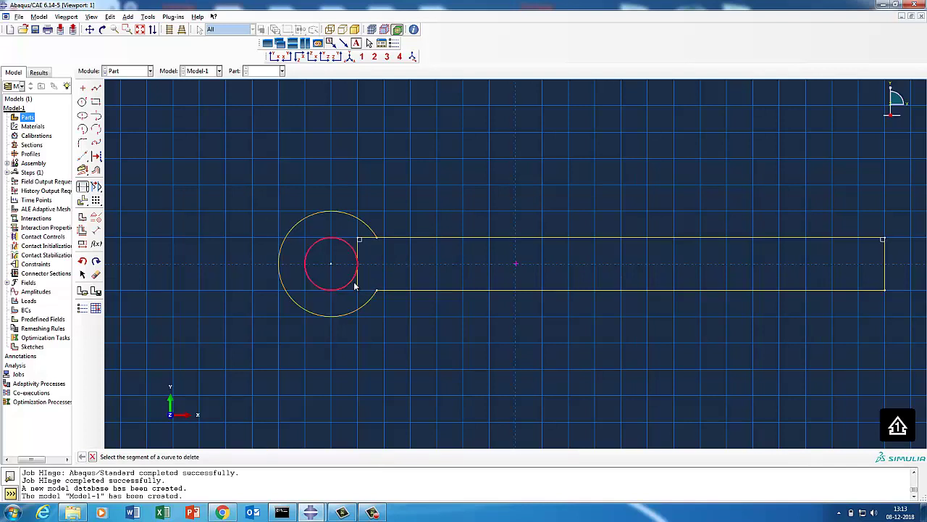
{"action": "left_click", "coordinate": [358, 268]}
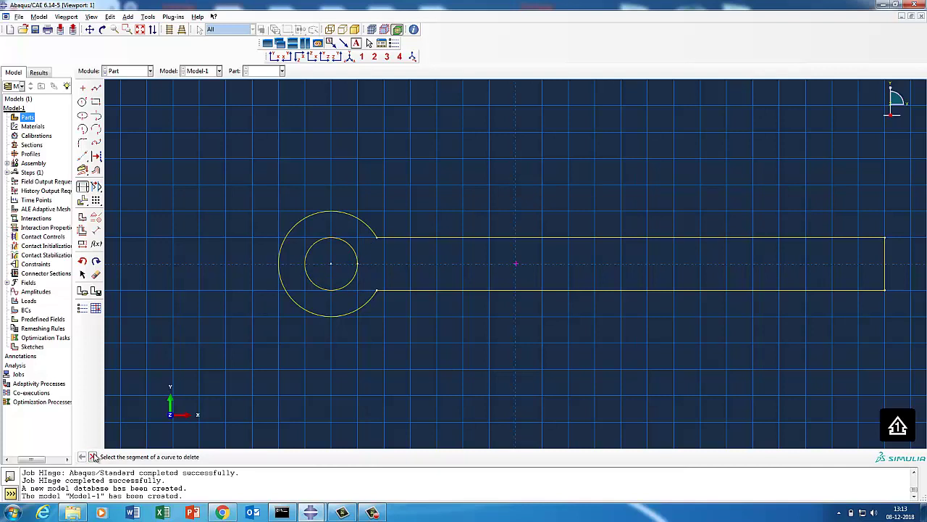
{"action": "left_click", "coordinate": [93, 456]}
{"action": "left_click", "coordinate": [214, 457]}
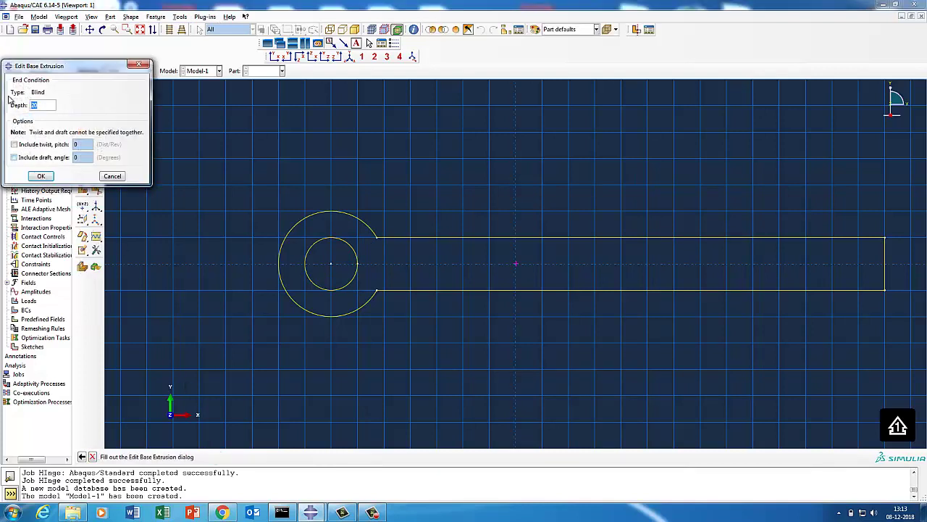
{"action": "left_click", "coordinate": [33, 176]}
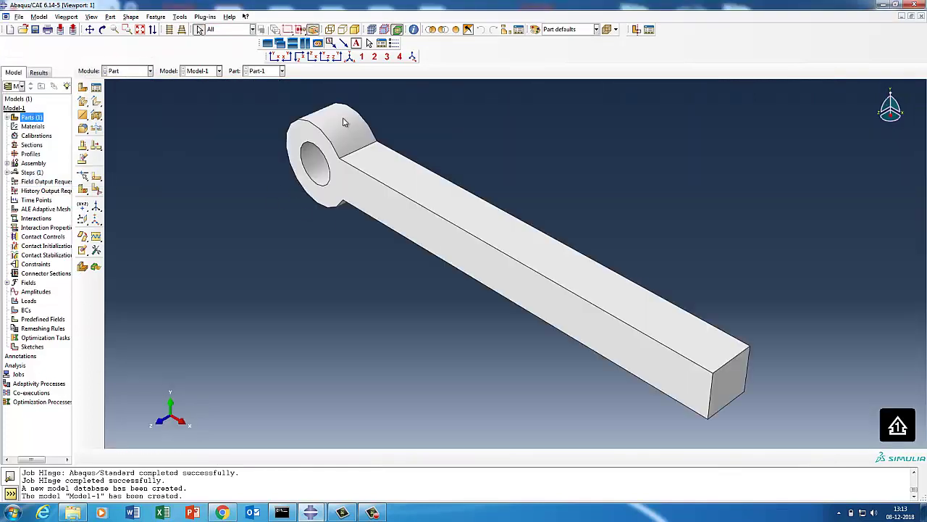
Step: In the Property module, create elastic Material-1 with Young's modulus 210e03 and Poisson's ratio 0.3
{"action": "left_click", "coordinate": [119, 71]}
{"action": "left_click", "coordinate": [123, 90]}
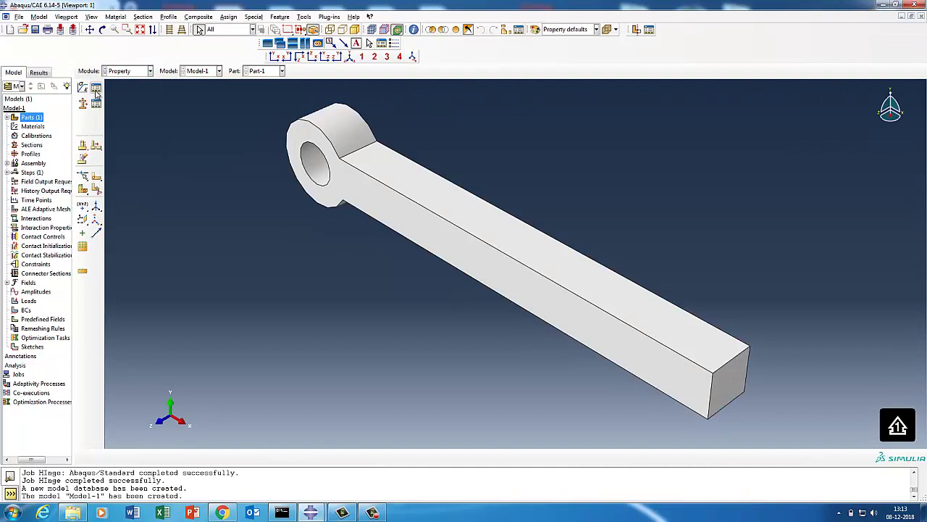
{"action": "left_click", "coordinate": [96, 88]}
{"action": "left_click", "coordinate": [130, 97]}
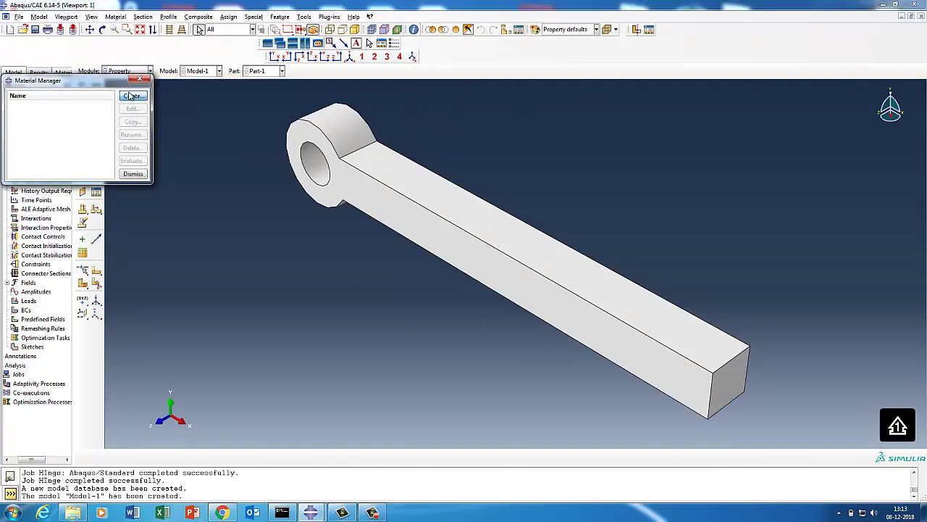
{"action": "left_click", "coordinate": [56, 205]}
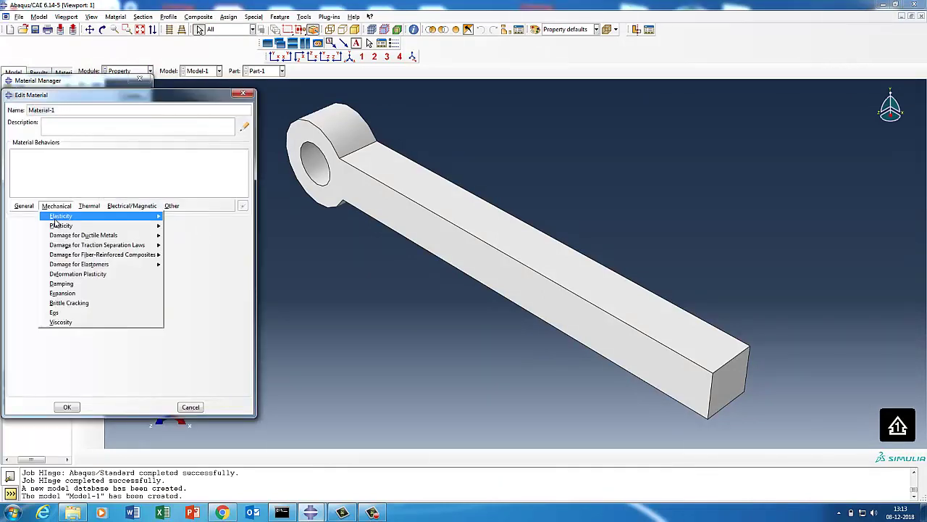
{"action": "mouse_move", "coordinate": [145, 217]}
{"action": "left_click", "coordinate": [177, 217]}
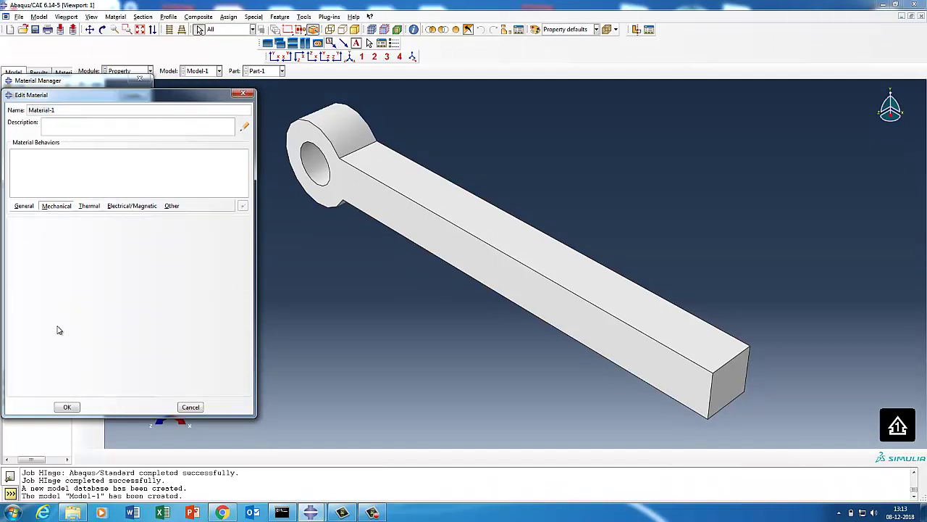
{"action": "left_click", "coordinate": [47, 337]}
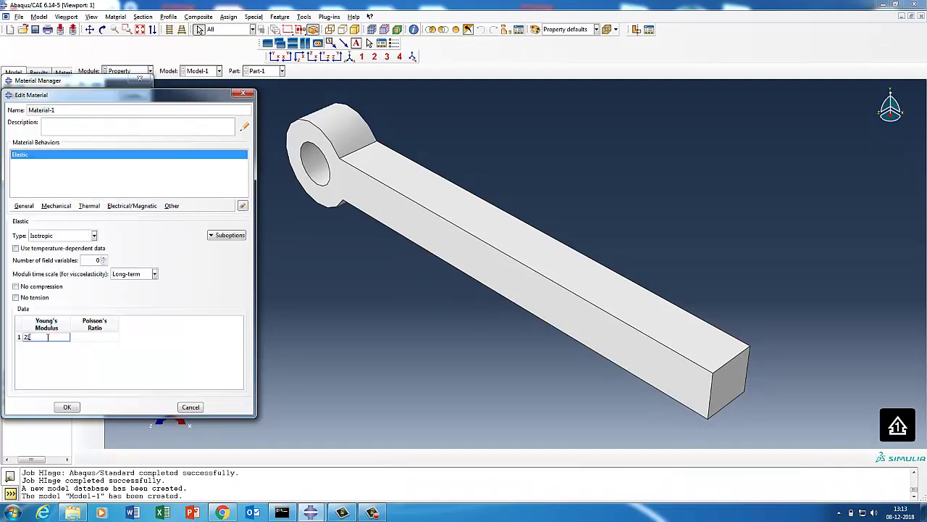
{"action": "left_click", "coordinate": [92, 336]}
{"action": "left_click", "coordinate": [69, 407]}
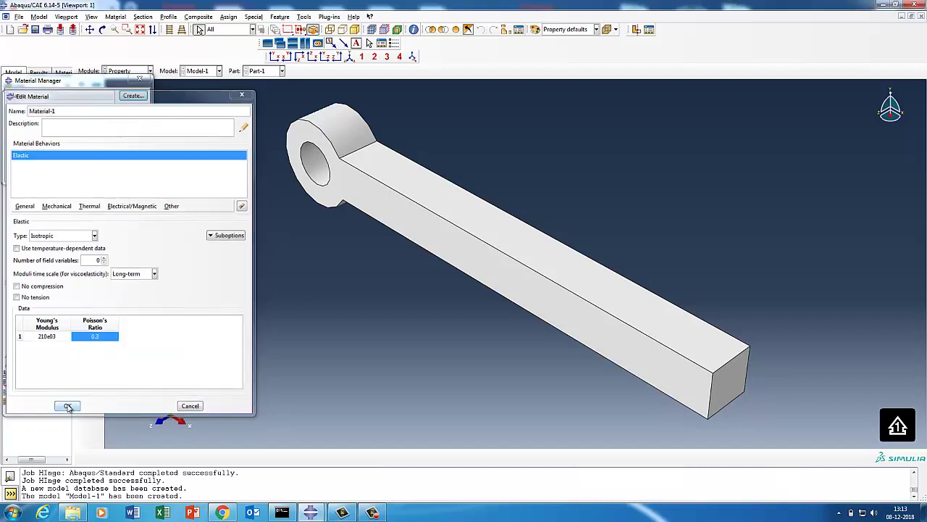
{"action": "left_click", "coordinate": [128, 175]}
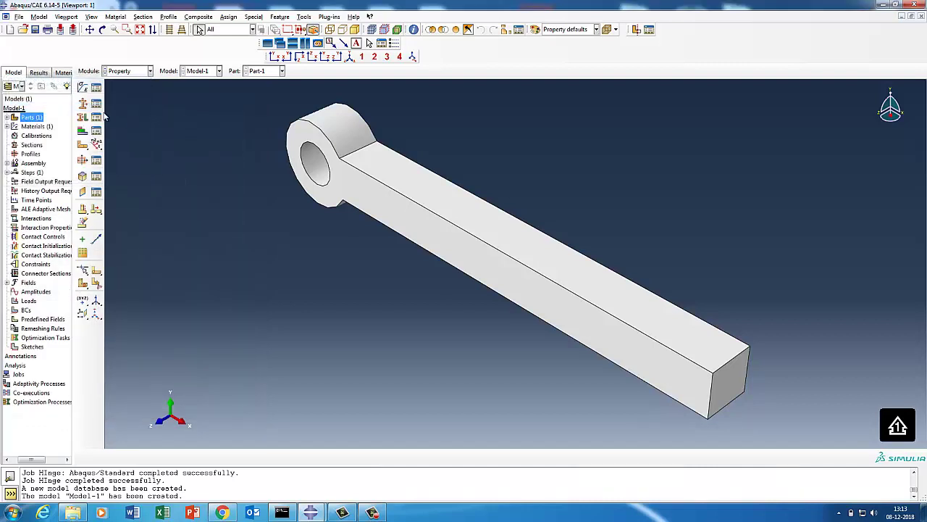
Step: Create Section-1, a solid homogeneous section using Material-1
{"action": "left_click", "coordinate": [96, 116]}
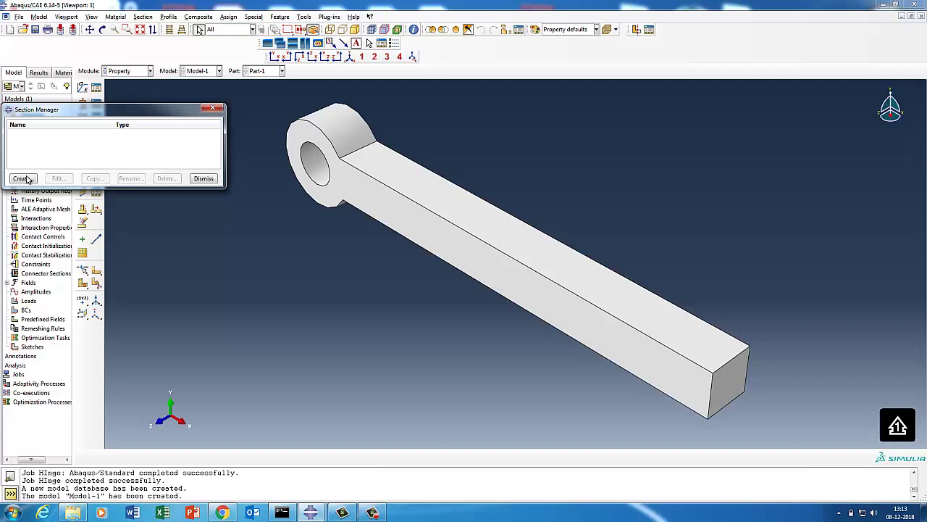
{"action": "left_click", "coordinate": [24, 178]}
{"action": "left_click", "coordinate": [30, 226]}
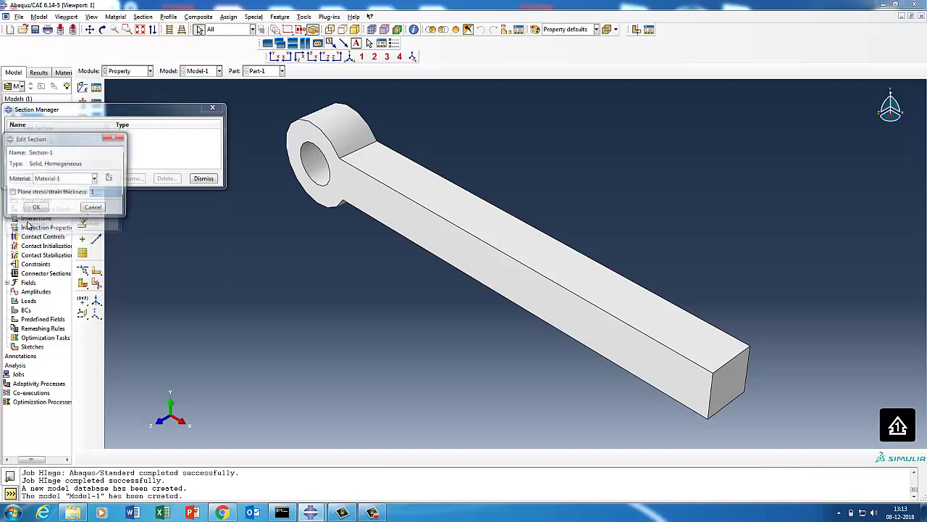
{"action": "left_click", "coordinate": [35, 208]}
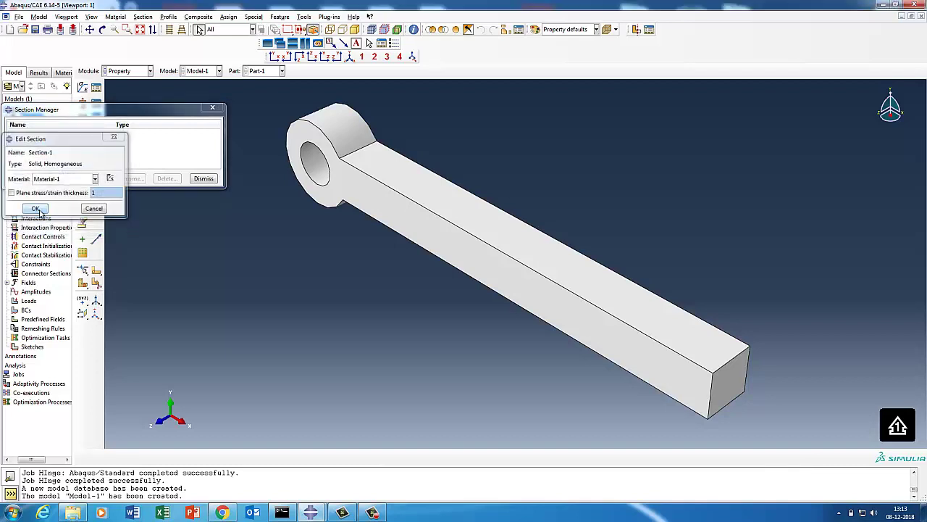
{"action": "left_click", "coordinate": [203, 178]}
Step: Assign Section-1 to the whole Part-1 and expand Parts in the model tree
{"action": "left_click", "coordinate": [97, 117]}
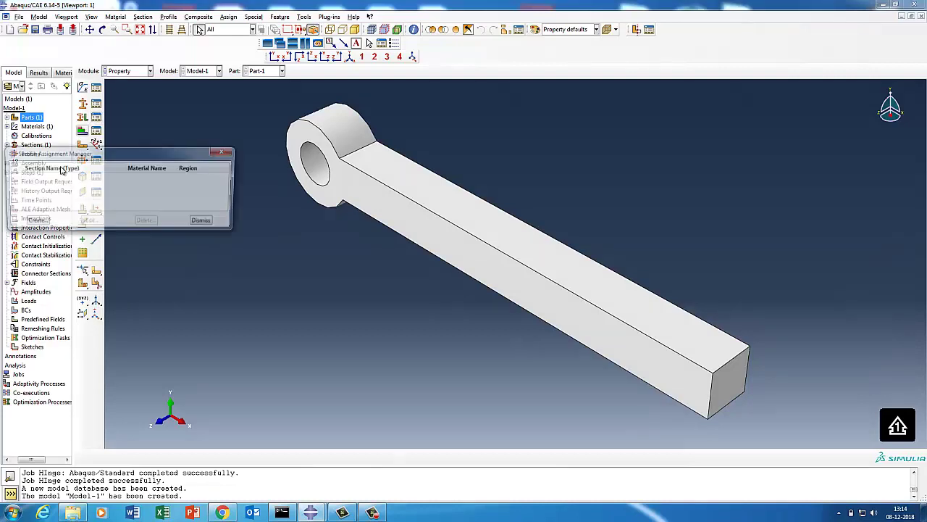
{"action": "left_click", "coordinate": [34, 222]}
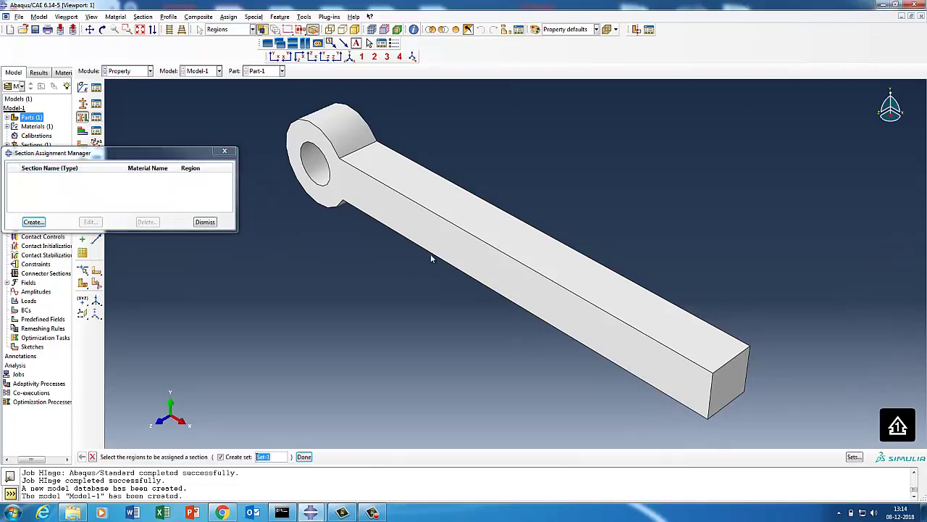
{"action": "left_click", "coordinate": [430, 257]}
{"action": "left_click", "coordinate": [304, 457]}
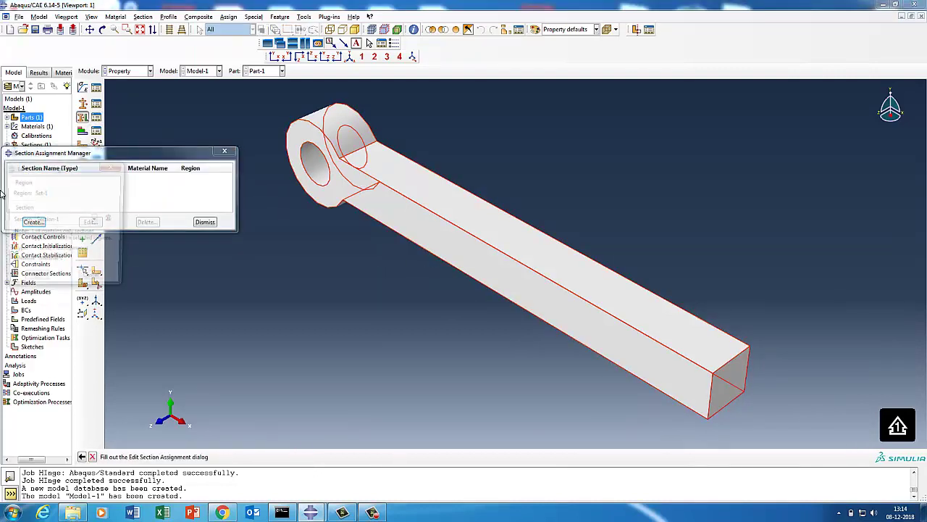
{"action": "left_click", "coordinate": [34, 283]}
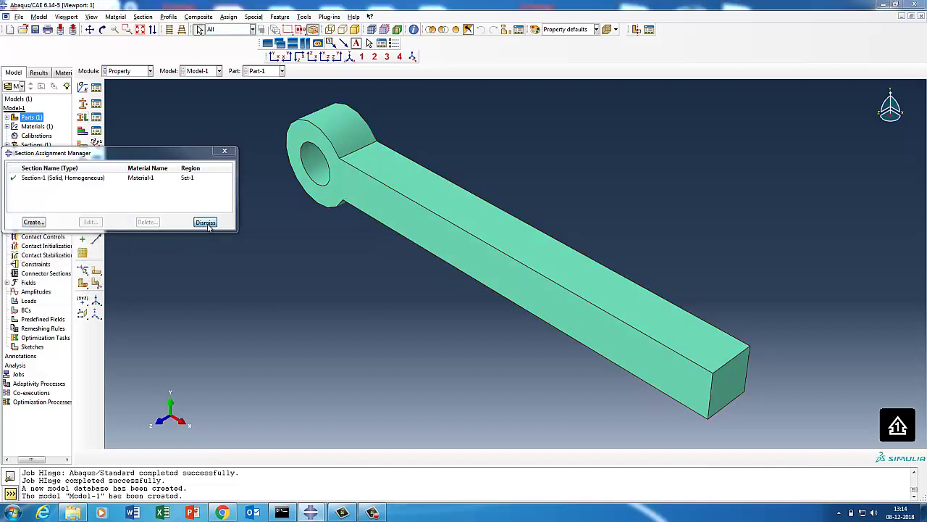
{"action": "left_click", "coordinate": [206, 222]}
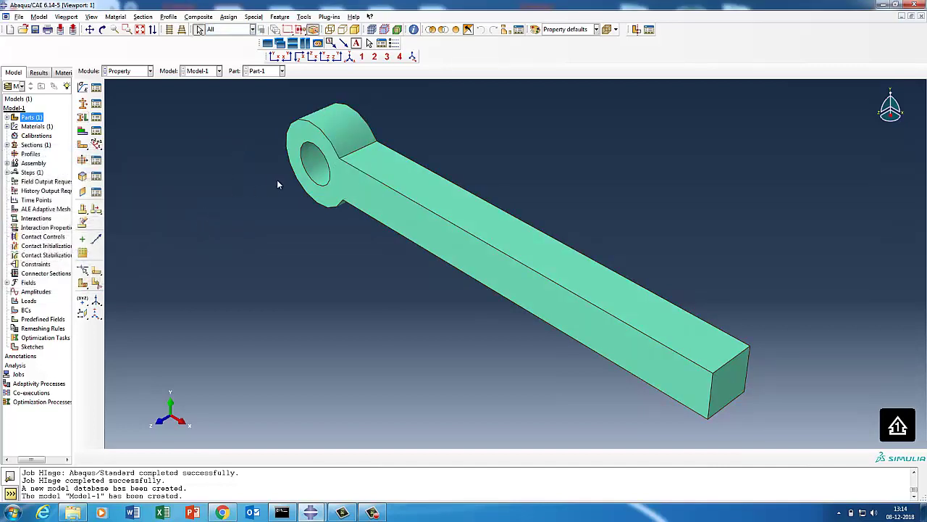
{"action": "left_click", "coordinate": [7, 118]}
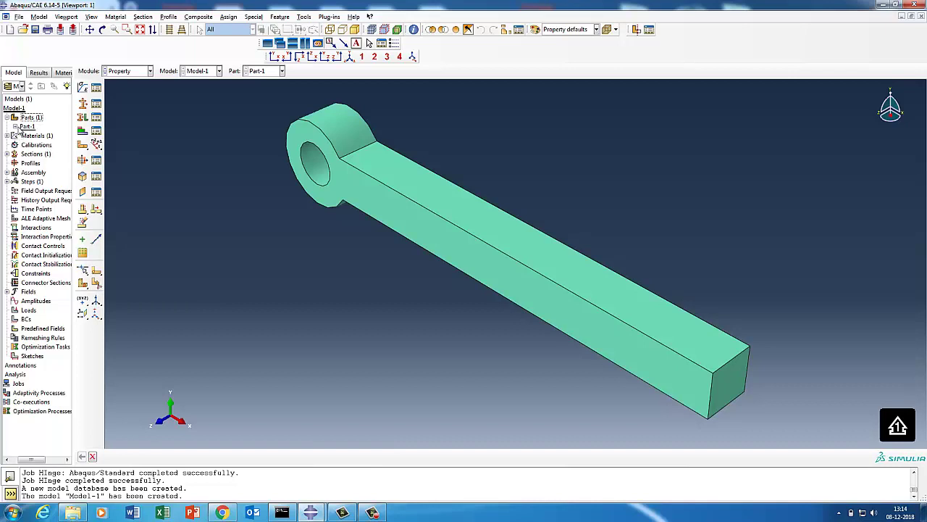
Step: Copy Part-1 into a new part named Part-2
{"action": "right_click", "coordinate": [29, 128]}
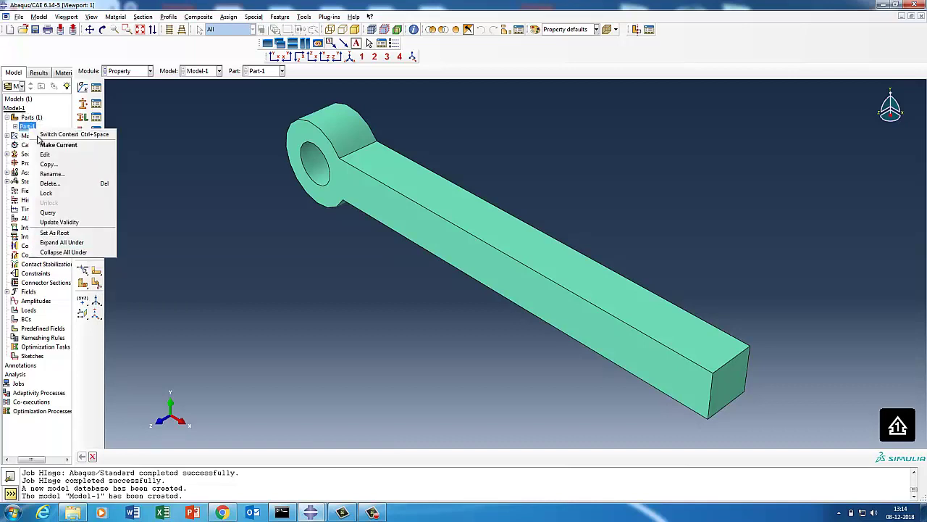
{"action": "left_click", "coordinate": [48, 165]}
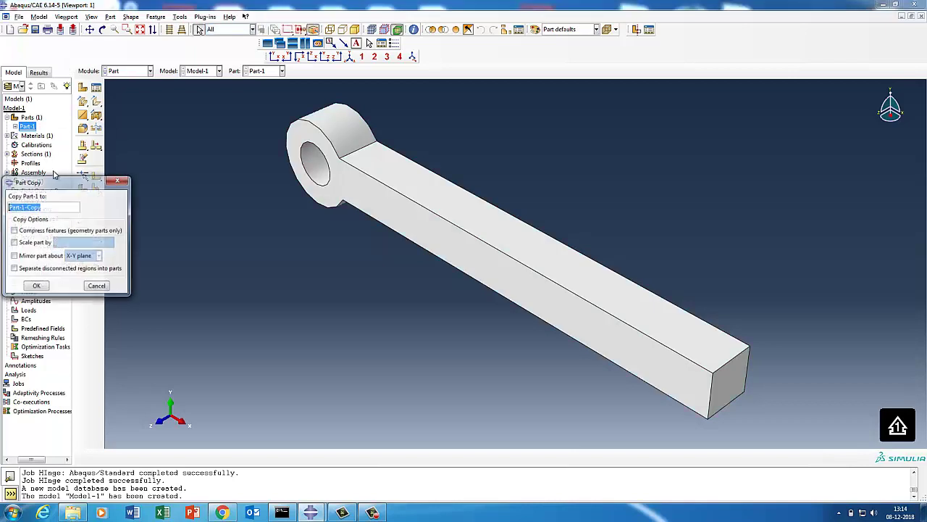
{"action": "left_click", "coordinate": [49, 208]}
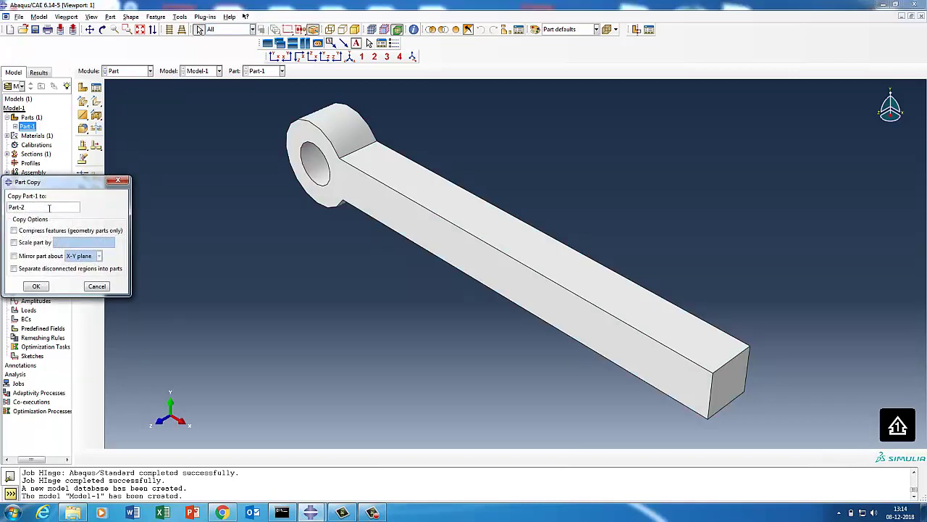
{"action": "left_click", "coordinate": [36, 287]}
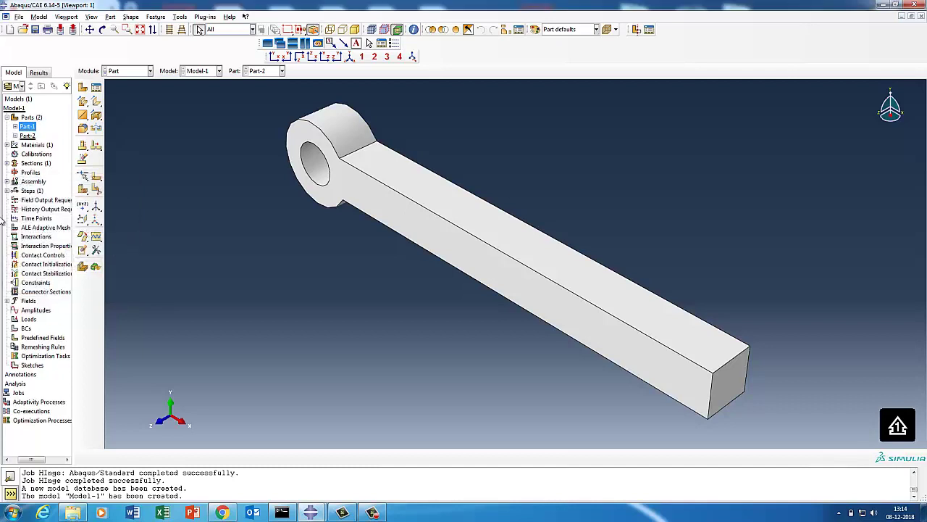
Step: In the Assembly module, create instances of both Part-1 and Part-2
{"action": "left_click", "coordinate": [7, 181]}
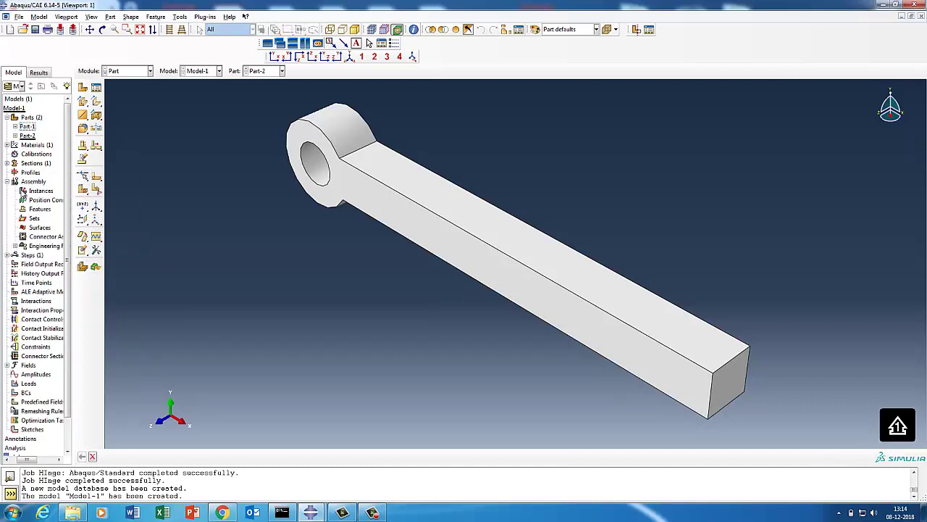
{"action": "left_click", "coordinate": [23, 191]}
{"action": "left_click", "coordinate": [124, 71]}
{"action": "left_click", "coordinate": [116, 98]}
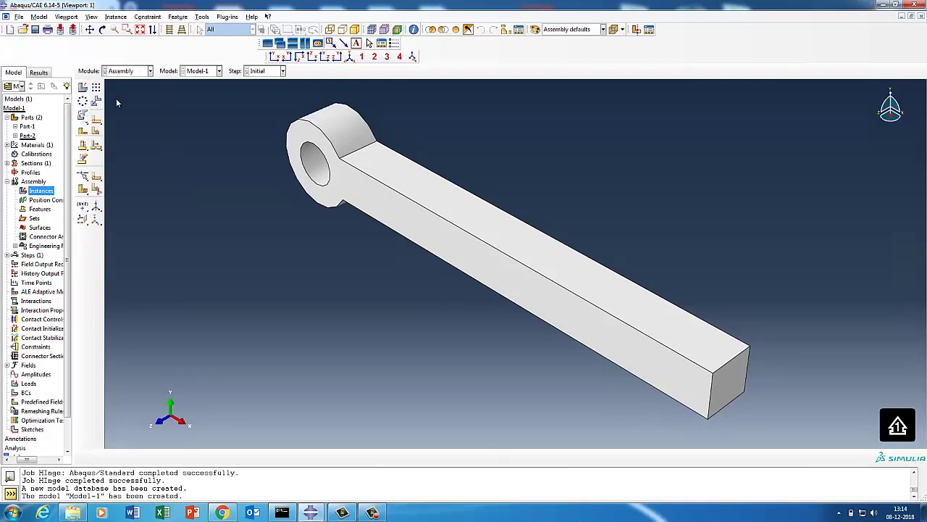
{"action": "right_click", "coordinate": [32, 192]}
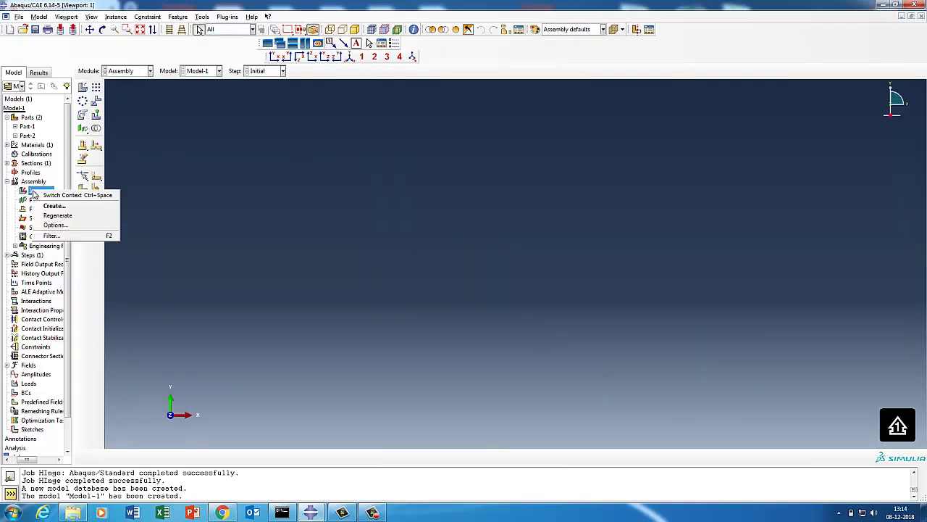
{"action": "left_click", "coordinate": [49, 207]}
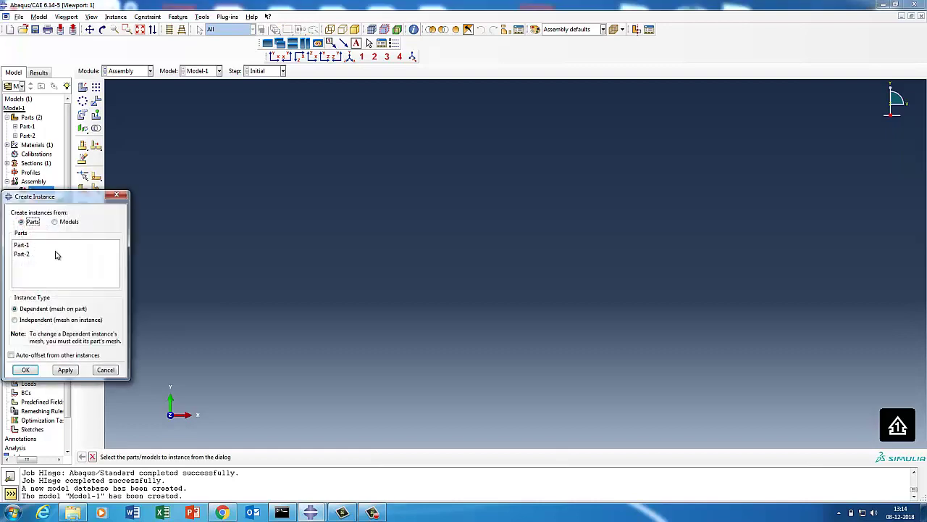
{"action": "left_click", "coordinate": [55, 245]}
{"action": "left_click", "coordinate": [52, 255], "text": "shift"}
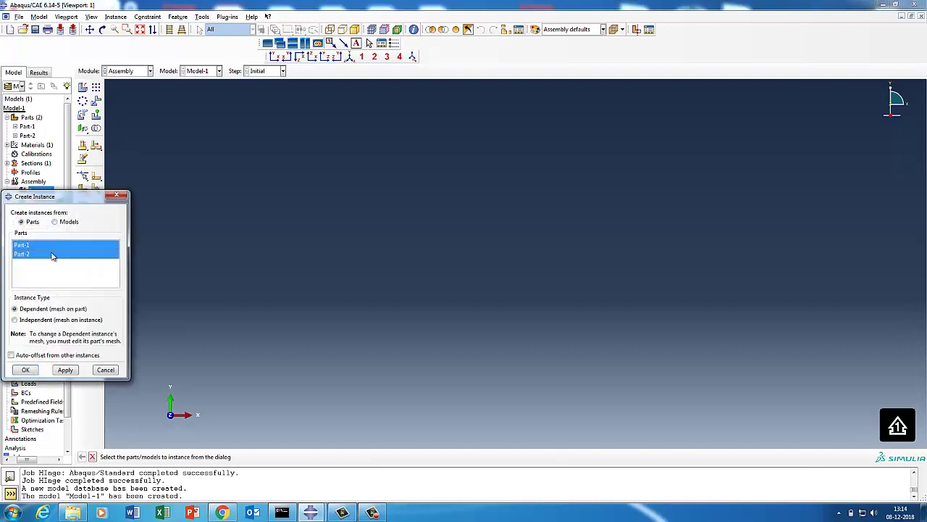
{"action": "left_click", "coordinate": [26, 371]}
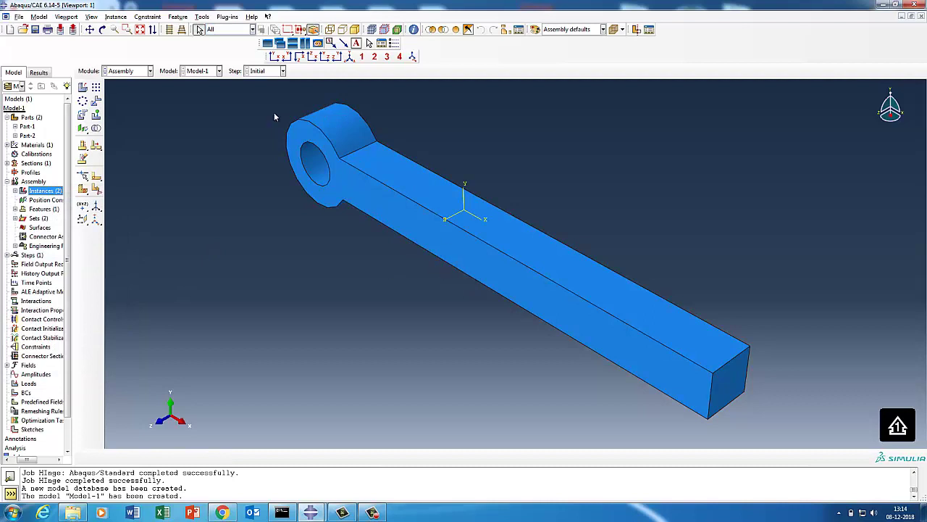
Step: Translate Part-2-1 by 0, 0, -10 using two vertices on the beam end
{"action": "left_click", "coordinate": [96, 101]}
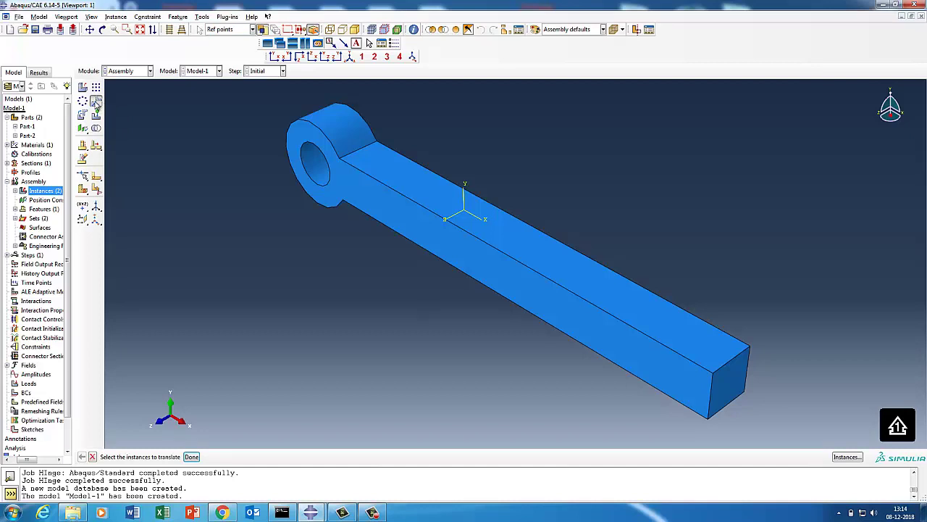
{"action": "left_click", "coordinate": [846, 456]}
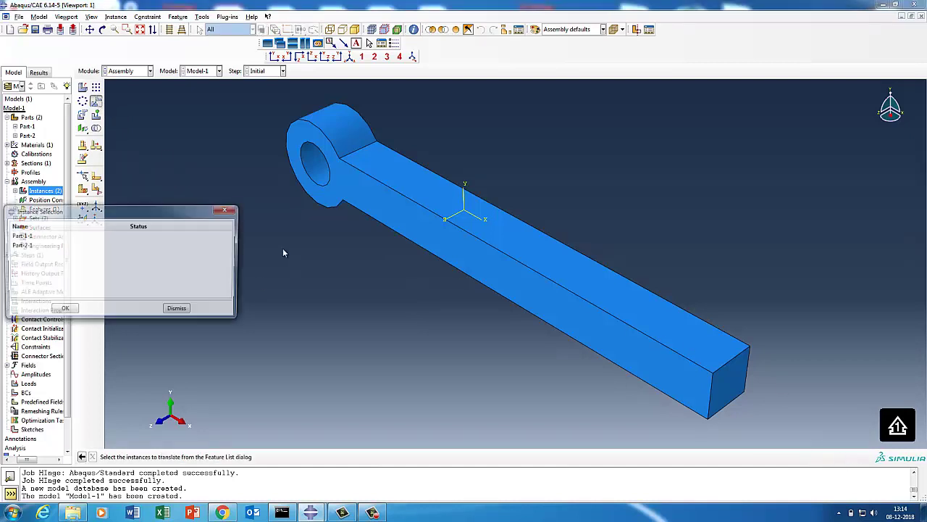
{"action": "left_click", "coordinate": [22, 246]}
{"action": "left_click", "coordinate": [63, 310]}
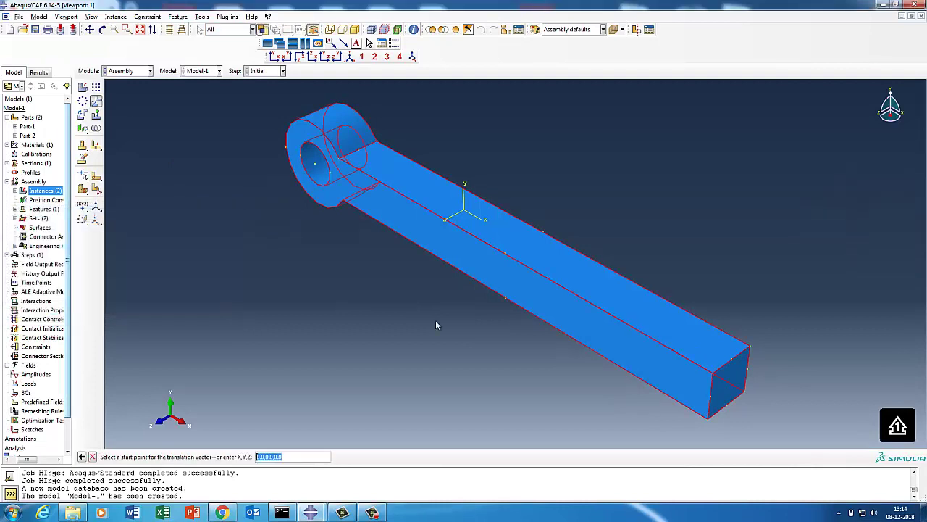
{"action": "left_click", "coordinate": [712, 377]}
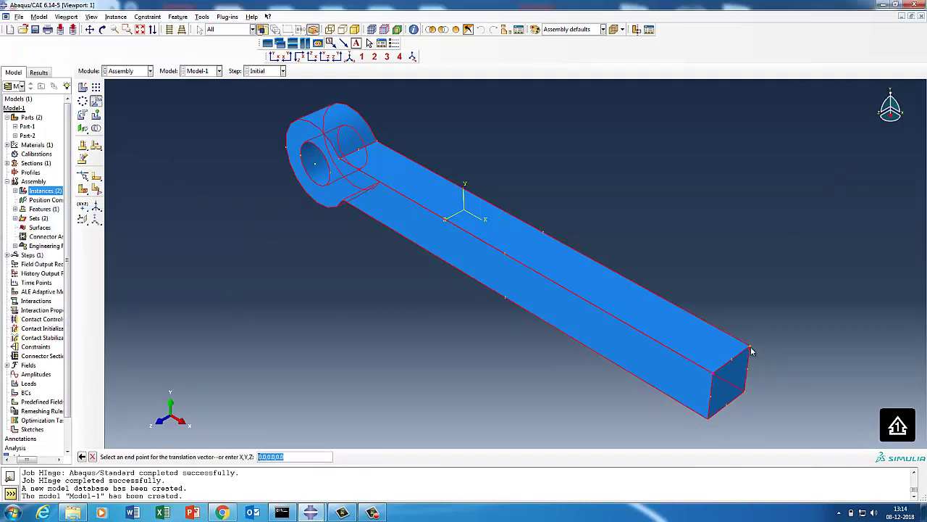
{"action": "left_click", "coordinate": [751, 352]}
{"action": "left_click", "coordinate": [161, 456]}
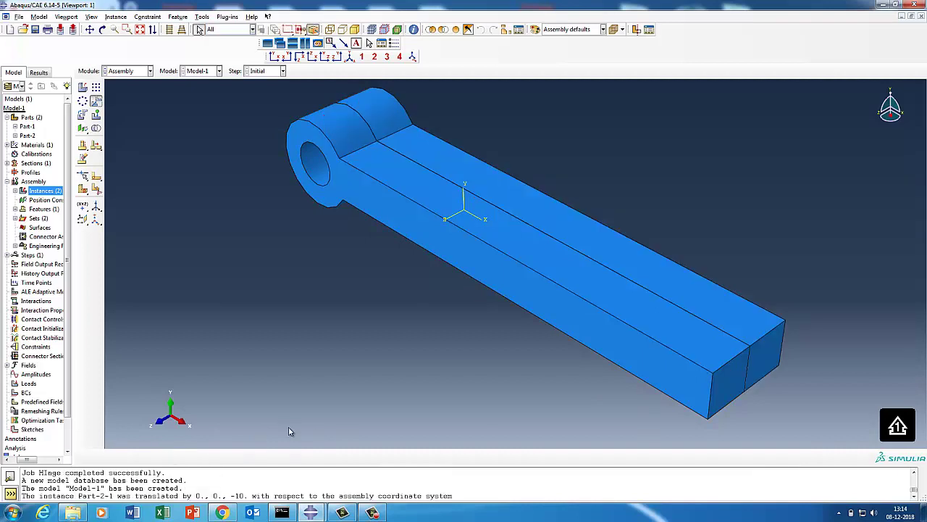
{"action": "left_click", "coordinate": [510, 256]}
Step: In the Step module, create a Static, General analysis step
{"action": "left_click", "coordinate": [116, 71]}
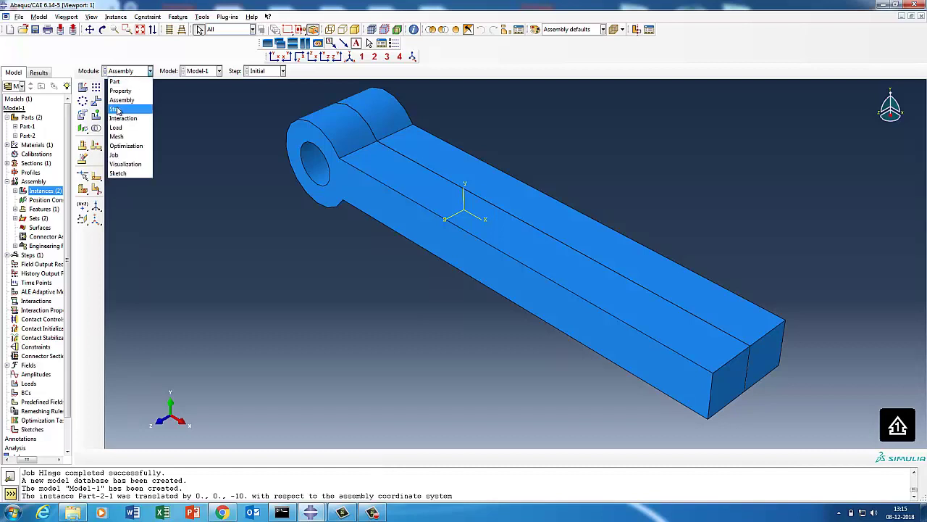
{"action": "left_click", "coordinate": [114, 109]}
{"action": "left_click", "coordinate": [95, 87]}
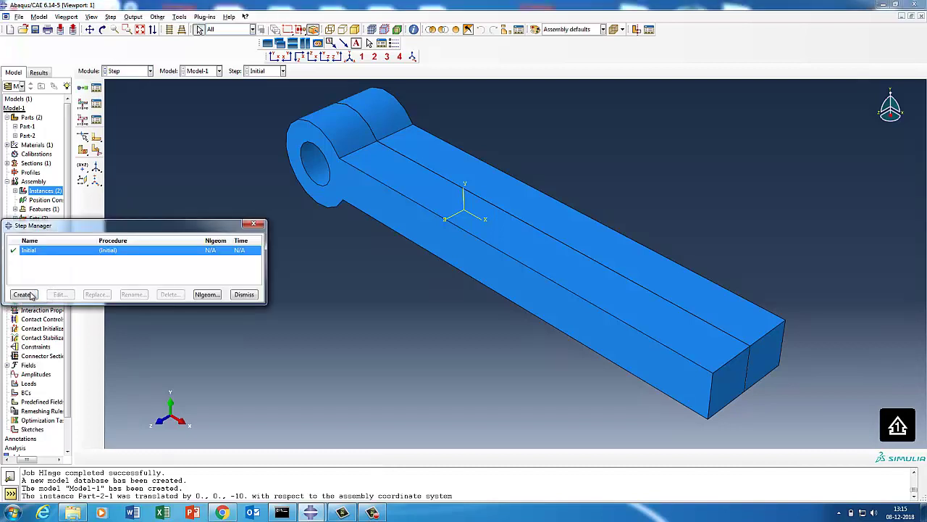
{"action": "left_click", "coordinate": [23, 294]}
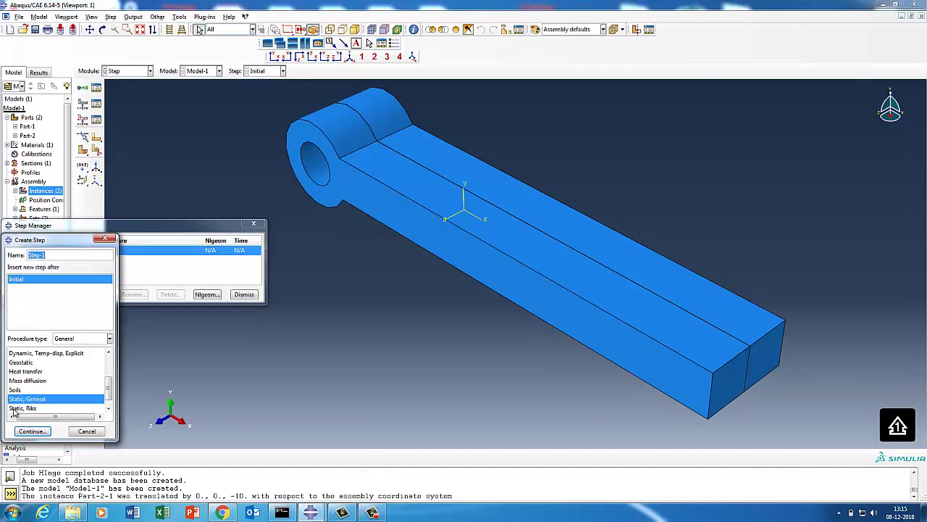
{"action": "left_click", "coordinate": [32, 431]}
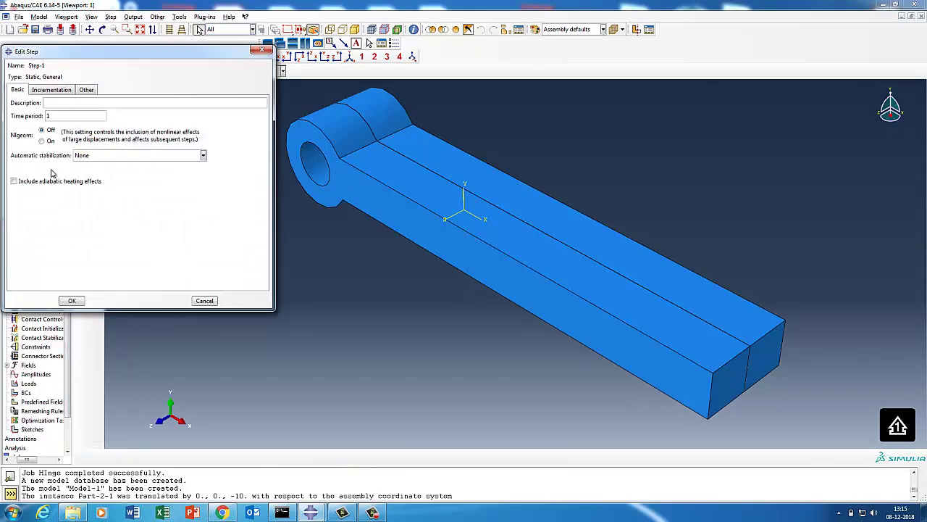
Step: Set Step-1's initial increment to 0.1 and minimum increment to 0
{"action": "left_click", "coordinate": [50, 89]}
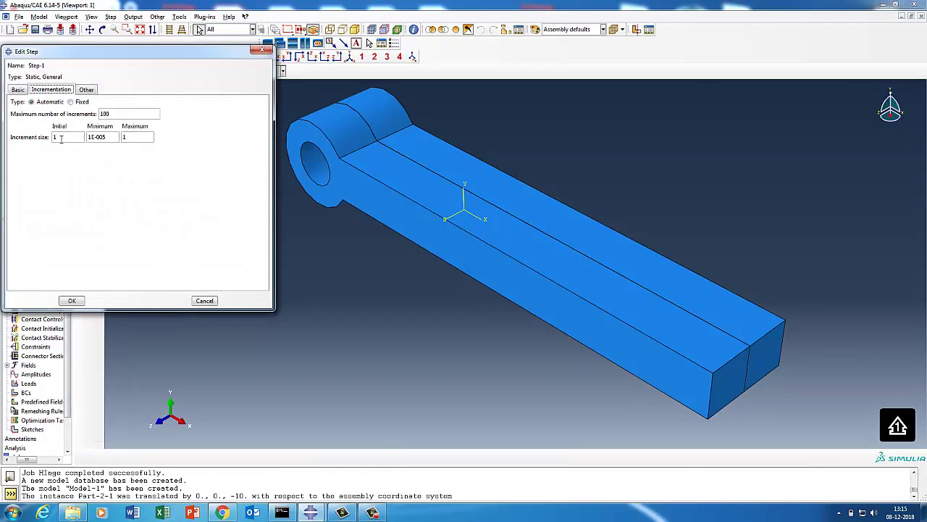
{"action": "type", "text": "0.1"}
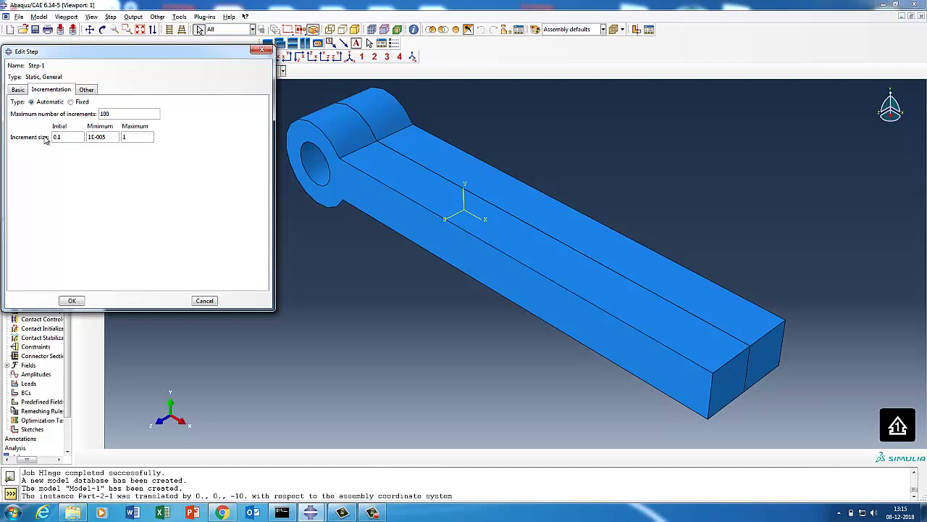
{"action": "double_click", "coordinate": [91, 136]}
{"action": "type", "text": "0."}
{"action": "left_click", "coordinate": [72, 300]}
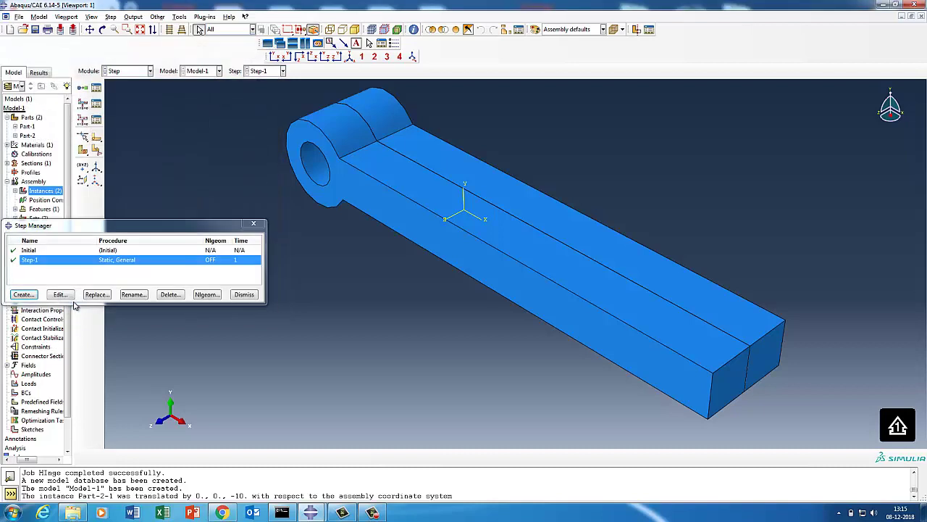
{"action": "left_click", "coordinate": [244, 295]}
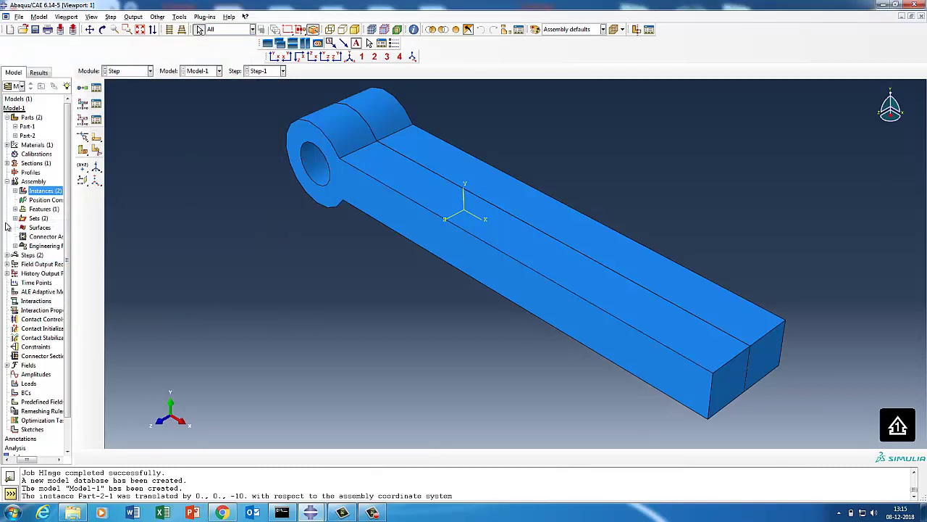
Step: In the Interaction module, place RP-1 at the hinge hole's centre and RP-2 on its upper edge
{"action": "left_click", "coordinate": [121, 72]}
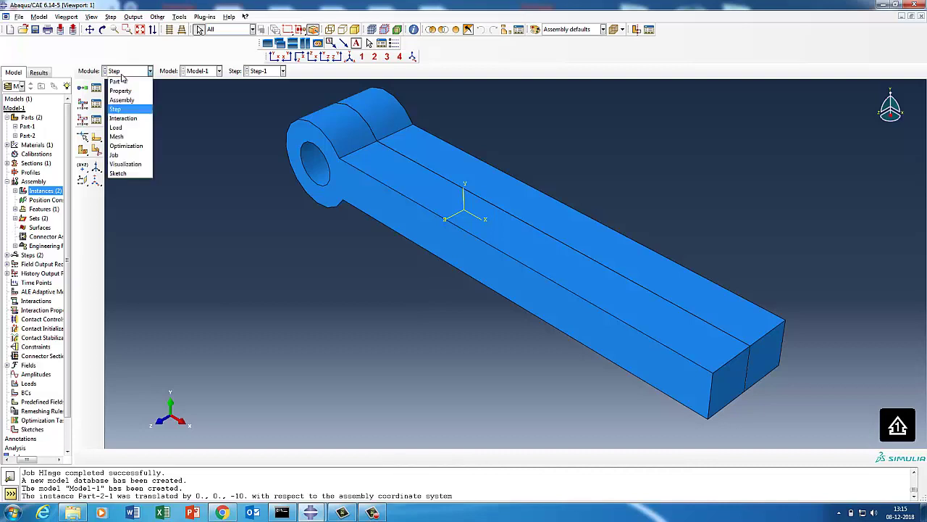
{"action": "left_click", "coordinate": [122, 118]}
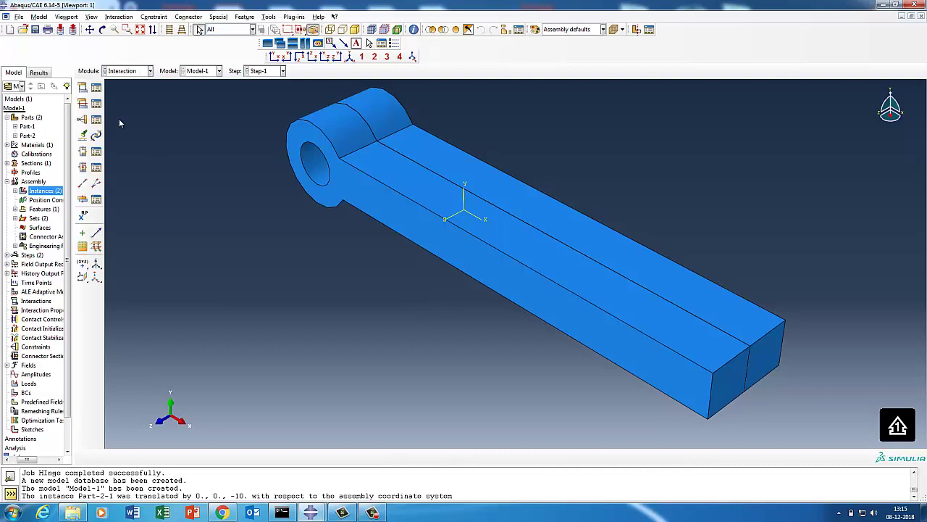
{"action": "left_click", "coordinate": [102, 29]}
{"action": "mouse_move", "coordinate": [495, 316]}
{"action": "left_mouse_down"}
{"action": "mouse_move", "coordinate": [628, 305]}
{"action": "mouse_move", "coordinate": [609, 263]}
{"action": "mouse_move", "coordinate": [279, 297]}
{"action": "left_mouse_up"}
{"action": "left_click", "coordinate": [82, 216]}
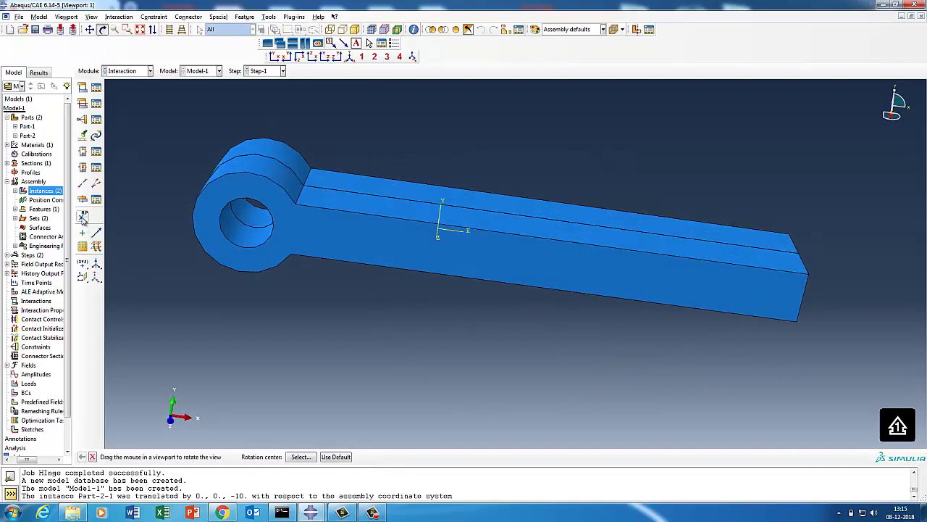
{"action": "left_click", "coordinate": [248, 225]}
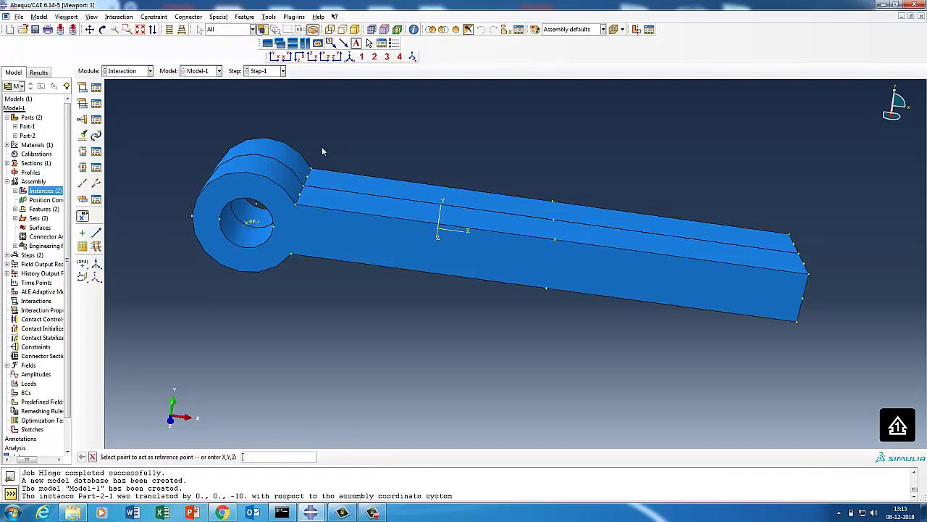
{"action": "left_click", "coordinate": [255, 203]}
Step: Create a wire feature joining RP-1 and RP-2
{"action": "left_click", "coordinate": [82, 186]}
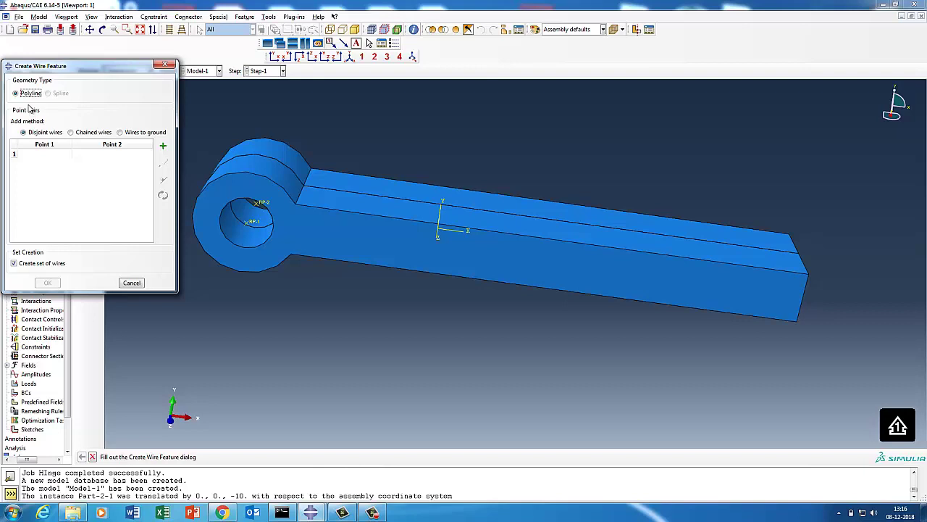
{"action": "left_click", "coordinate": [163, 145]}
{"action": "left_click", "coordinate": [247, 225]}
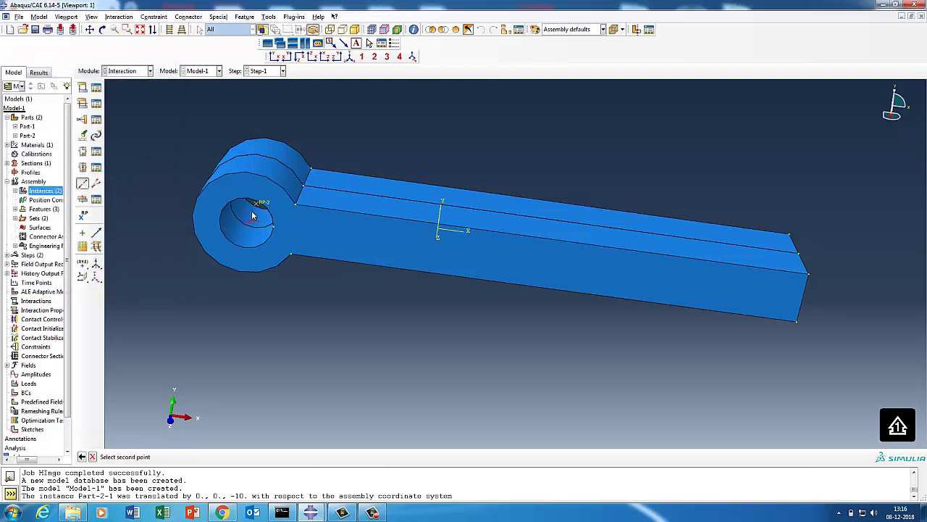
{"action": "left_click", "coordinate": [259, 207]}
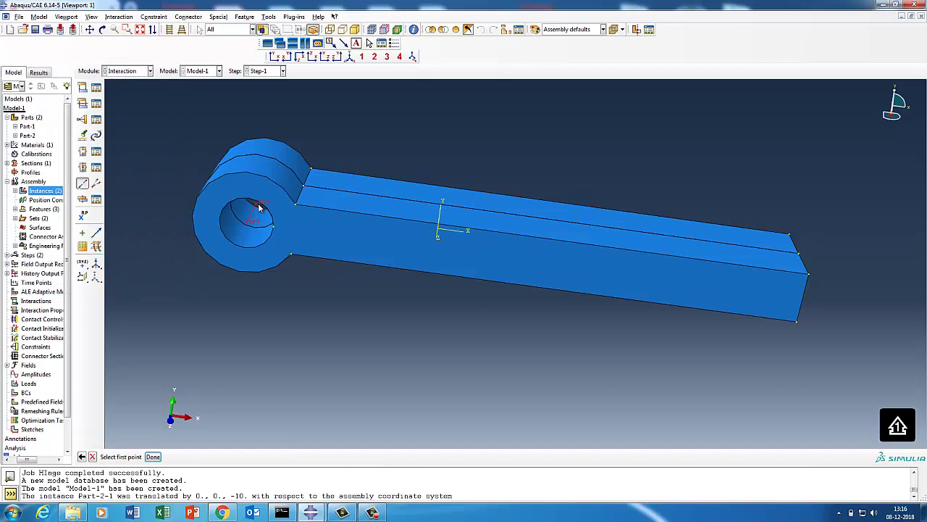
{"action": "left_click", "coordinate": [162, 456]}
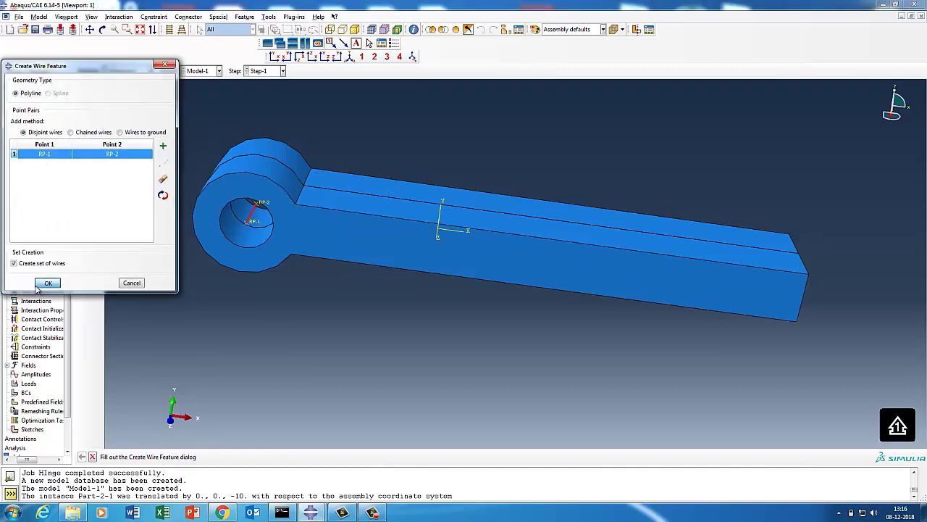
{"action": "left_click", "coordinate": [48, 278]}
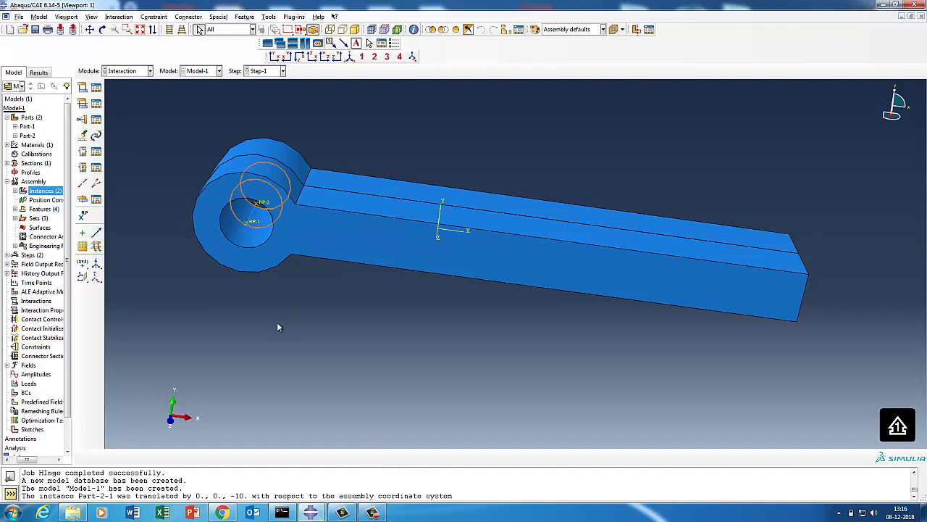
Step: Create a rectangular 3-point datum CSYS: origin RP-1, X-axis through RP-2, third point on hole edge
{"action": "left_click", "coordinate": [269, 17]}
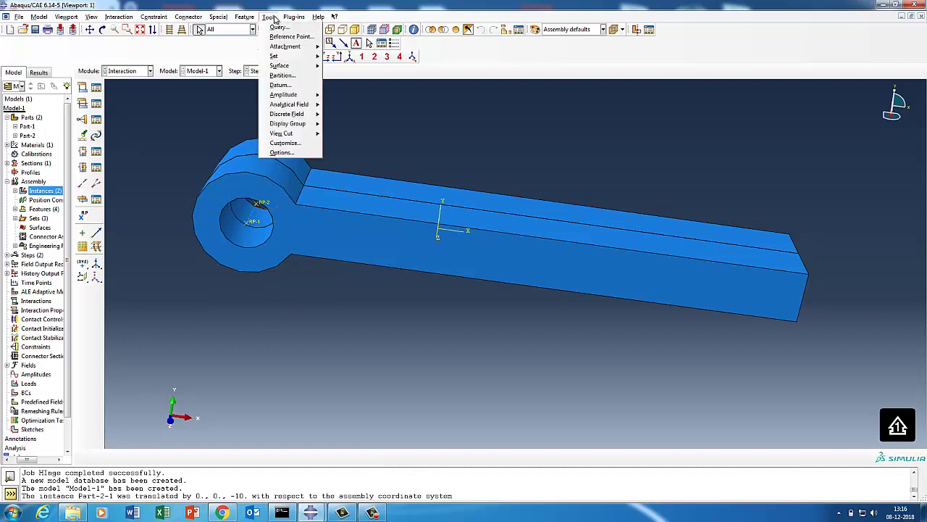
{"action": "left_click", "coordinate": [280, 86]}
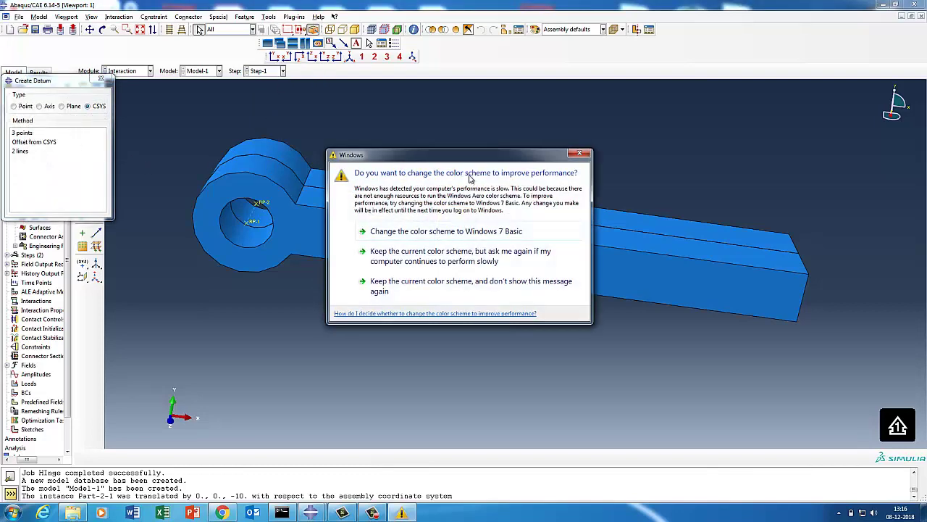
{"action": "left_click", "coordinate": [572, 155]}
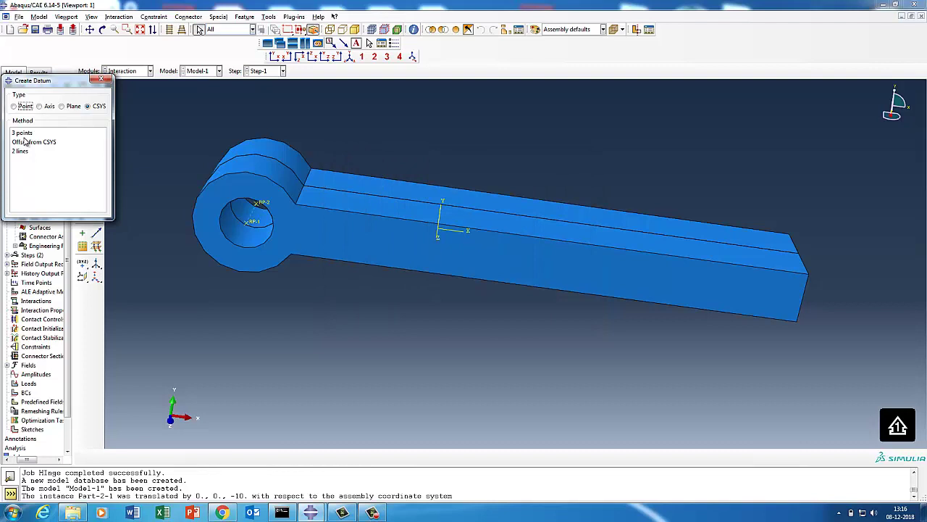
{"action": "left_click", "coordinate": [22, 133]}
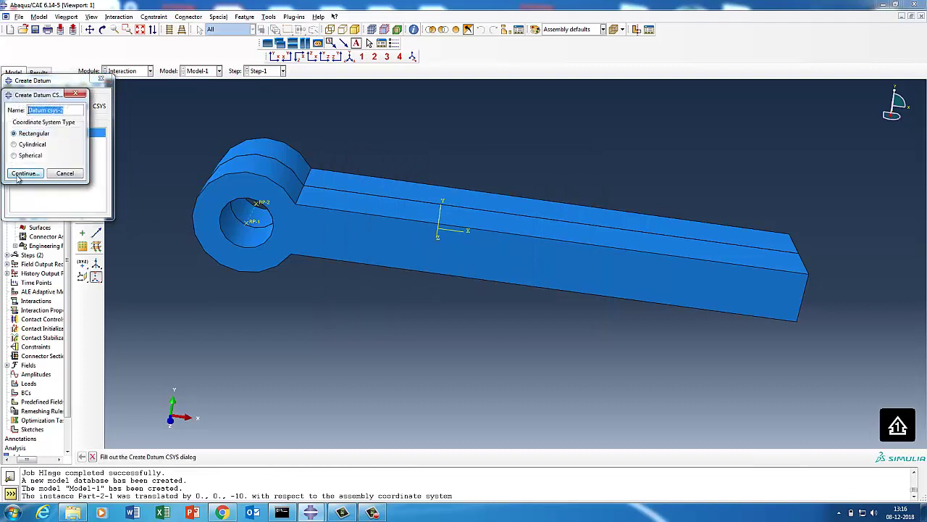
{"action": "left_click", "coordinate": [25, 170]}
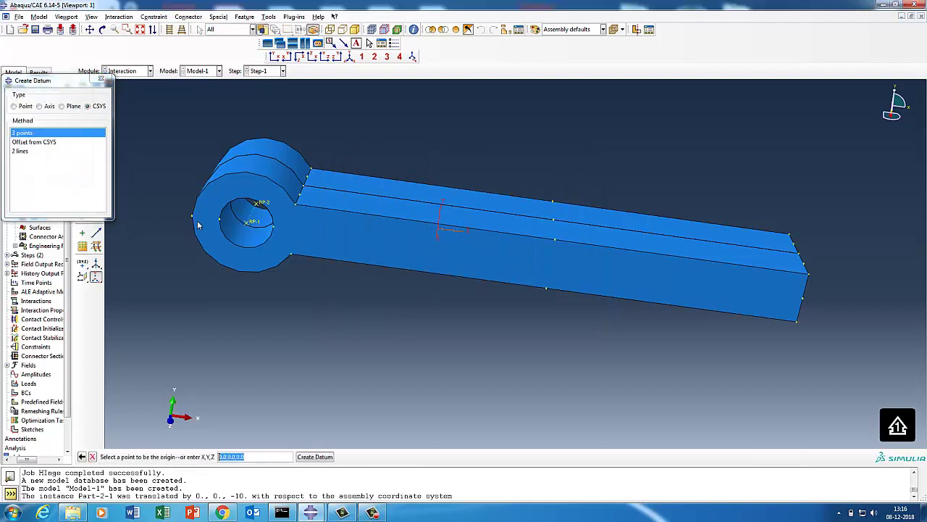
{"action": "left_click", "coordinate": [248, 227]}
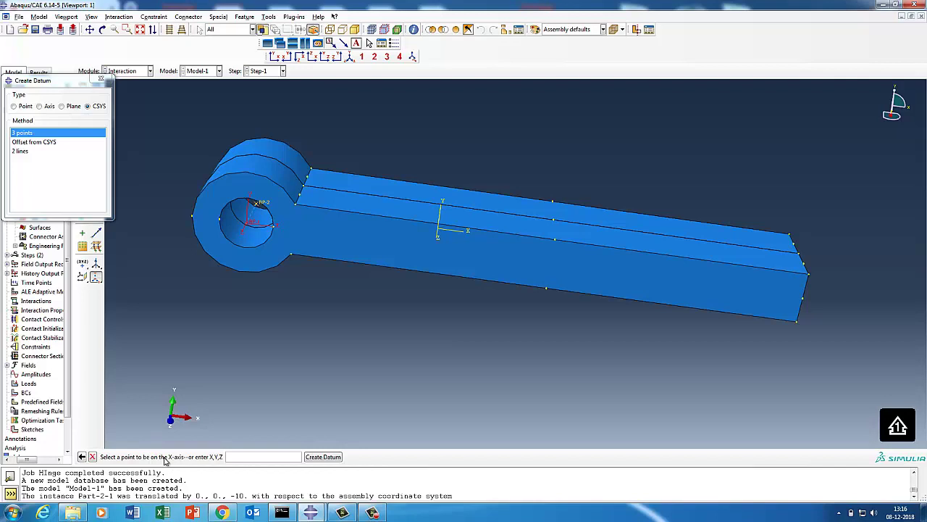
{"action": "left_click", "coordinate": [259, 208]}
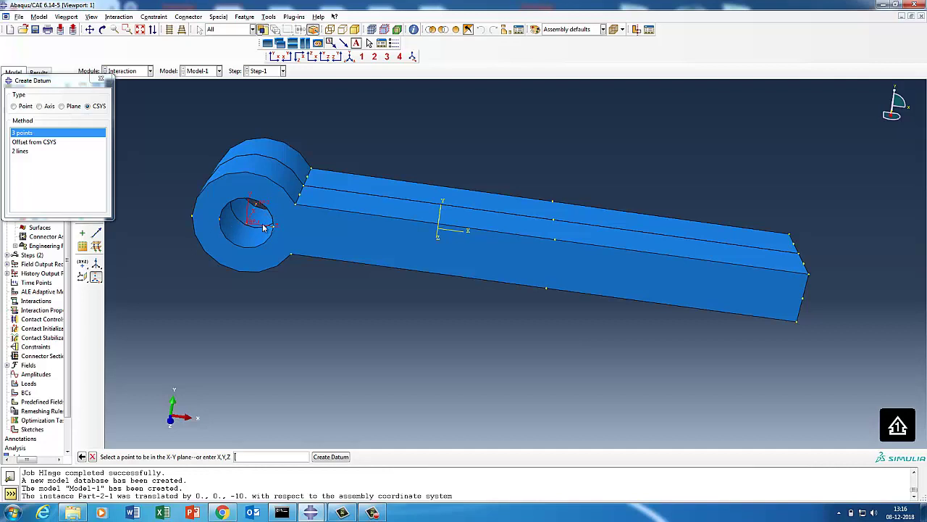
{"action": "left_click", "coordinate": [275, 230]}
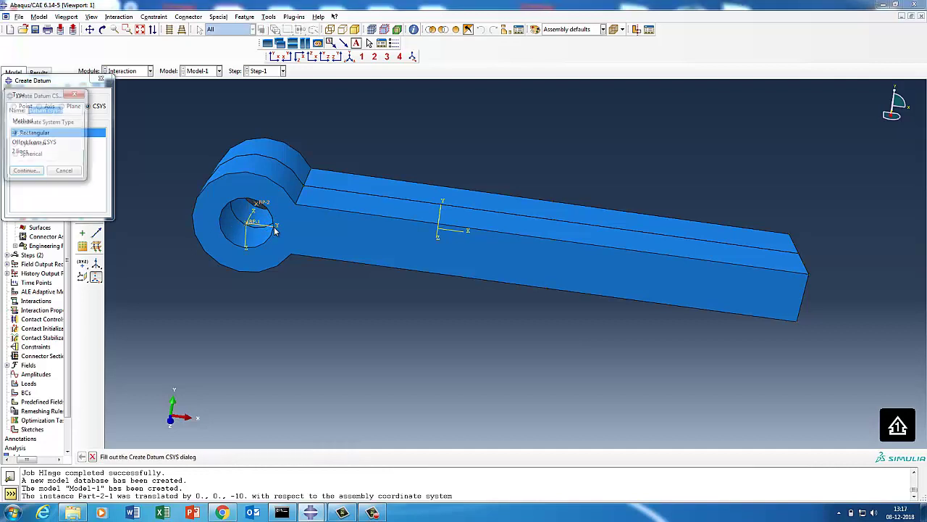
{"action": "left_click", "coordinate": [66, 174]}
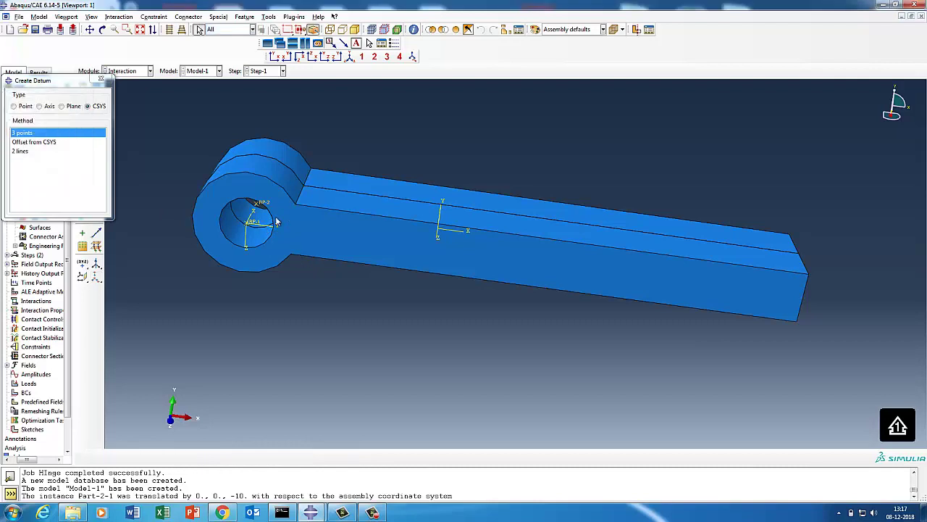
{"action": "left_click", "coordinate": [102, 79]}
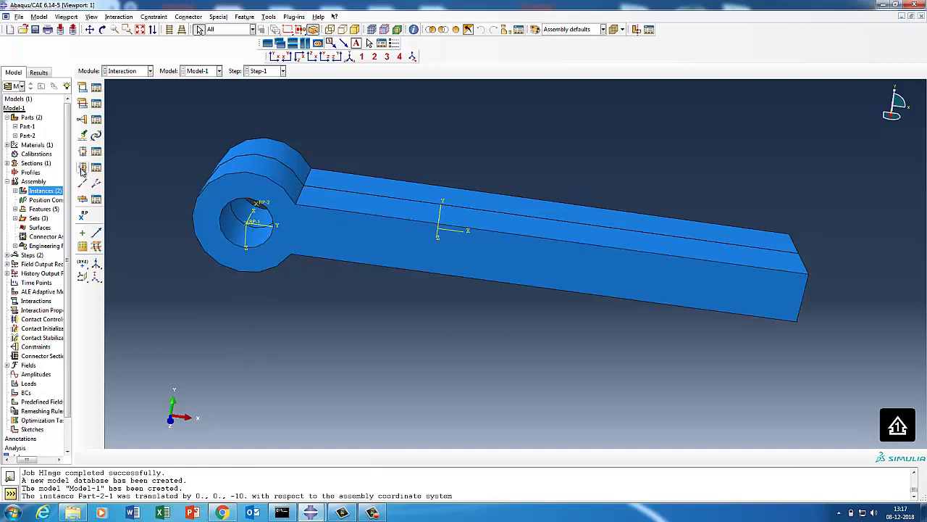
Step: Create connector section ConnSect-1 of Hinge type with a Friction behaviour added
{"action": "left_click", "coordinate": [82, 168]}
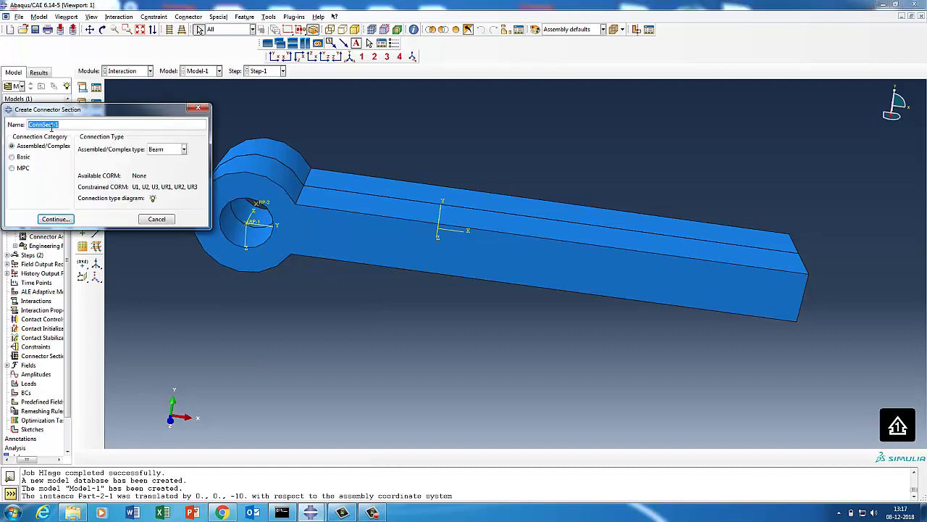
{"action": "left_click", "coordinate": [166, 150]}
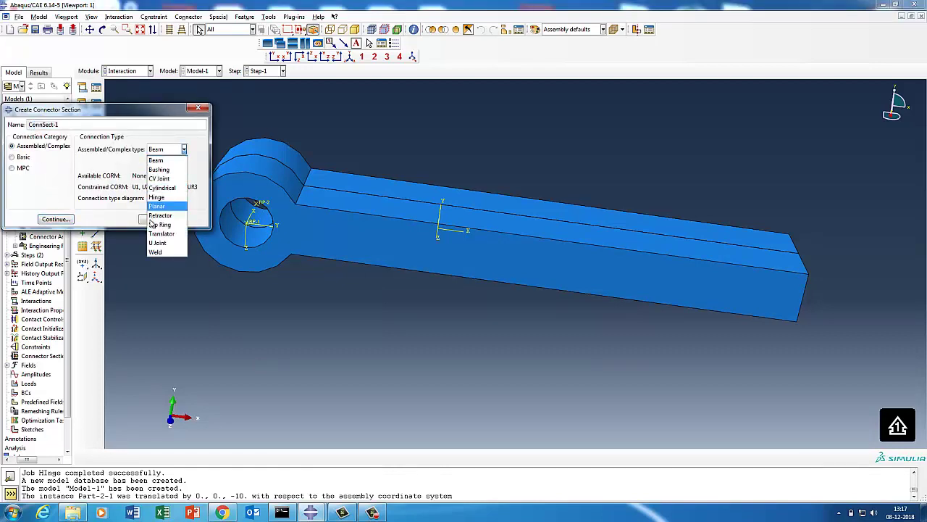
{"action": "left_click", "coordinate": [158, 198]}
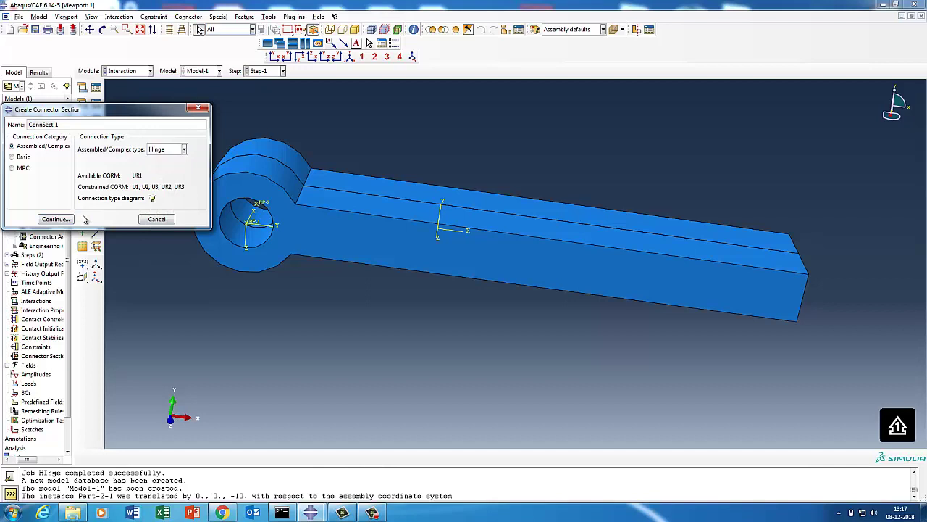
{"action": "left_click", "coordinate": [153, 198]}
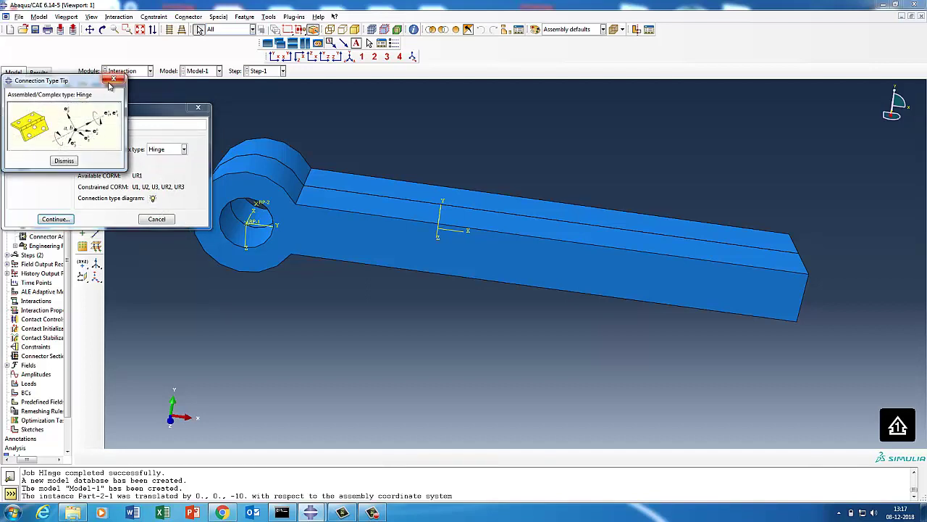
{"action": "left_click", "coordinate": [113, 82]}
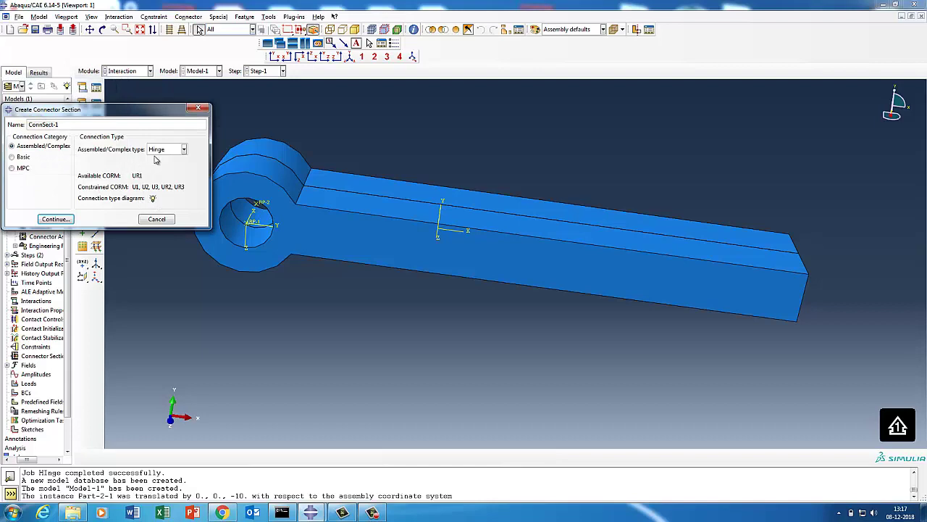
{"action": "left_click", "coordinate": [55, 219]}
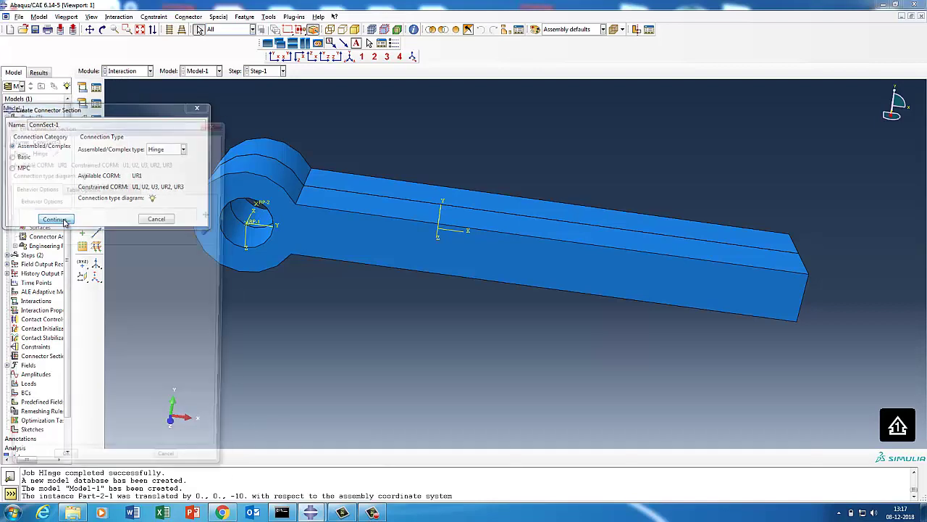
{"action": "left_click", "coordinate": [211, 213]}
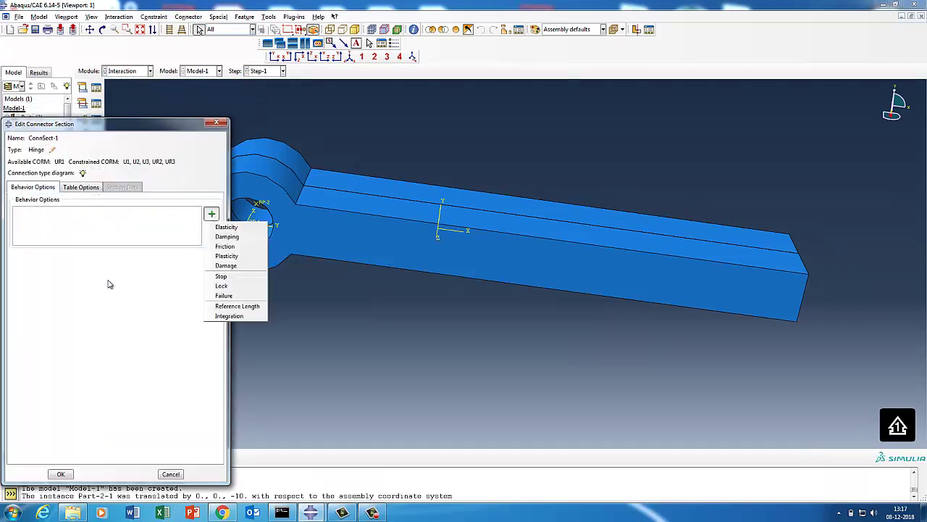
{"action": "left_click", "coordinate": [226, 247]}
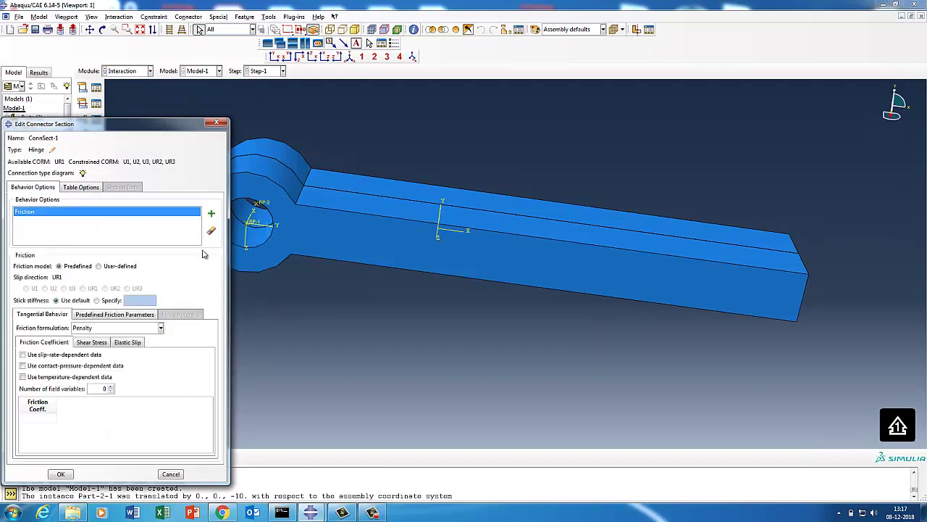
{"action": "left_click", "coordinate": [54, 418]}
{"action": "left_click", "coordinate": [61, 474]}
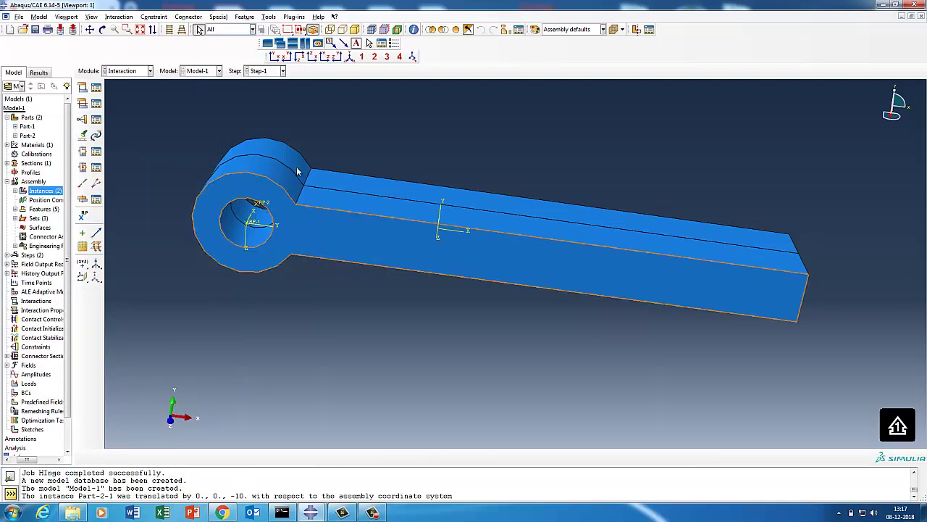
Step: Assign ConnSect-1 to the RP-1–RP-2 wire, using Datum csys-2 as orientation 1
{"action": "left_click", "coordinate": [82, 154]}
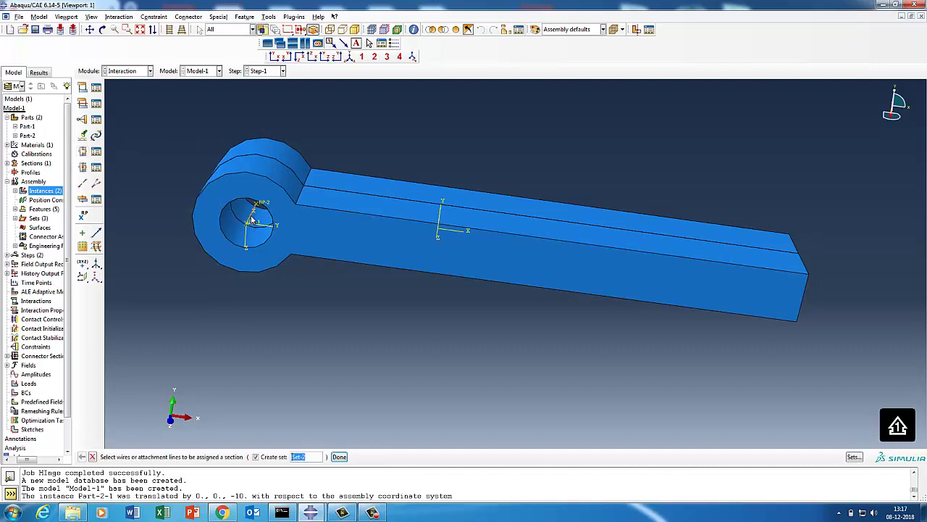
{"action": "left_click", "coordinate": [339, 456]}
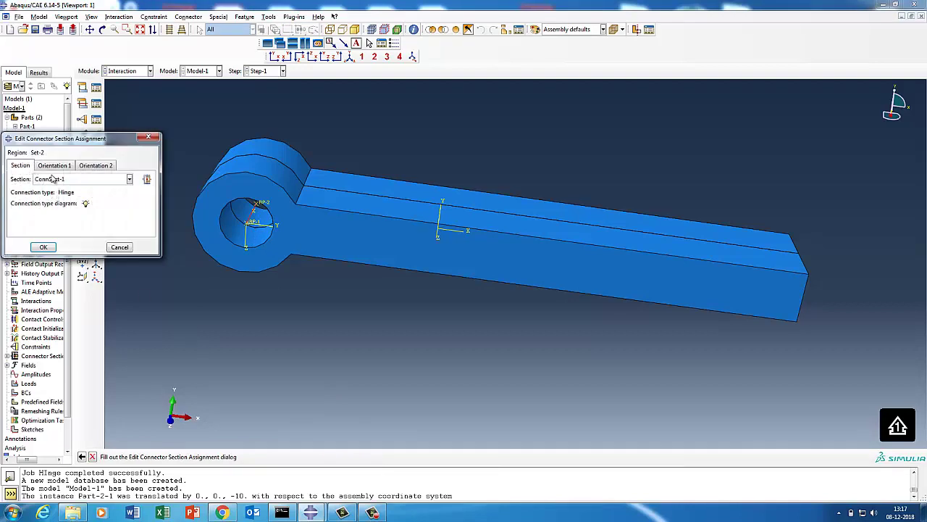
{"action": "left_click", "coordinate": [52, 178]}
{"action": "left_click", "coordinate": [51, 190]}
{"action": "left_click", "coordinate": [68, 166]}
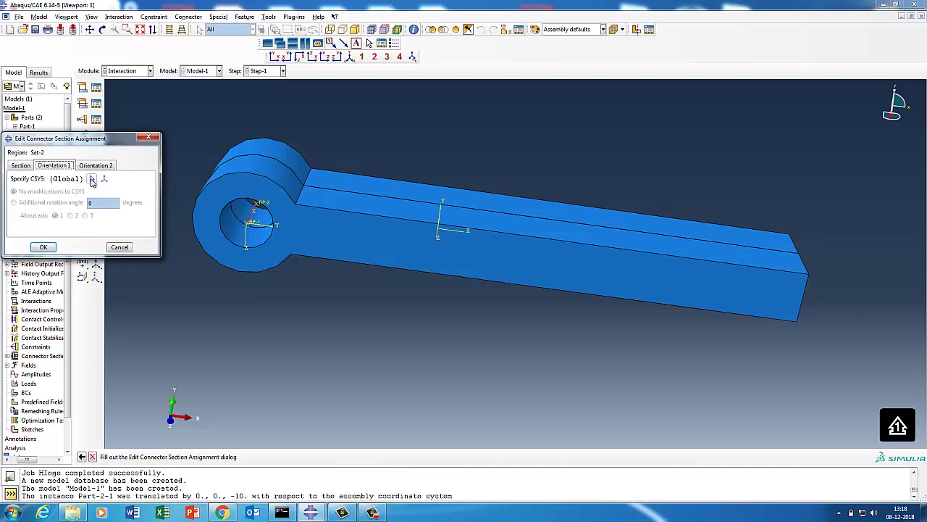
{"action": "left_click", "coordinate": [92, 179]}
{"action": "left_click", "coordinate": [246, 232]}
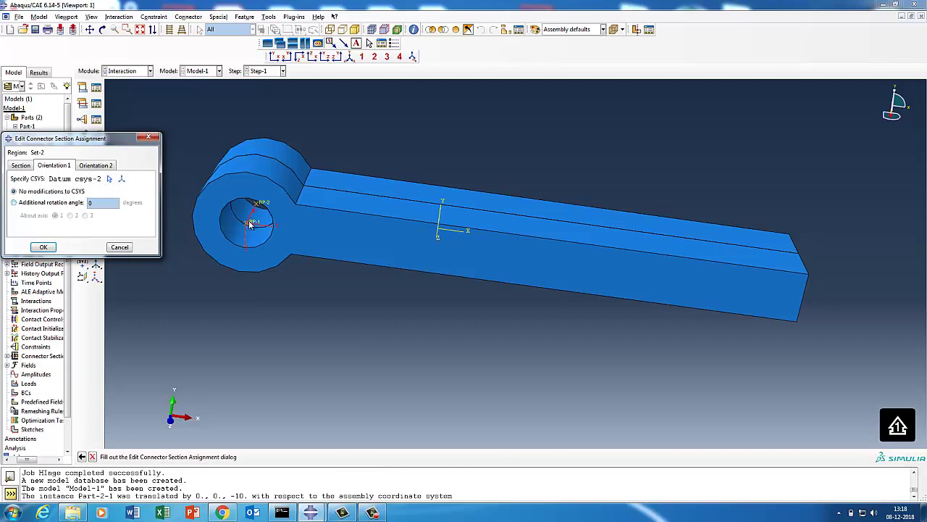
{"action": "left_click", "coordinate": [42, 248]}
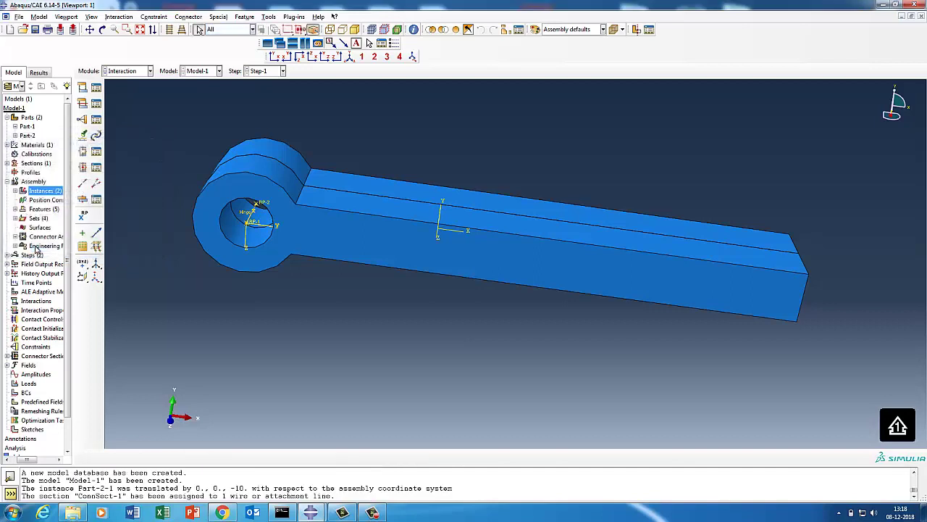
Step: In the Load module, start boundary condition BC-1 of Symmetry/Antisymmetry/Encastre type on RP-1
{"action": "left_click", "coordinate": [124, 71]}
{"action": "left_click", "coordinate": [118, 127]}
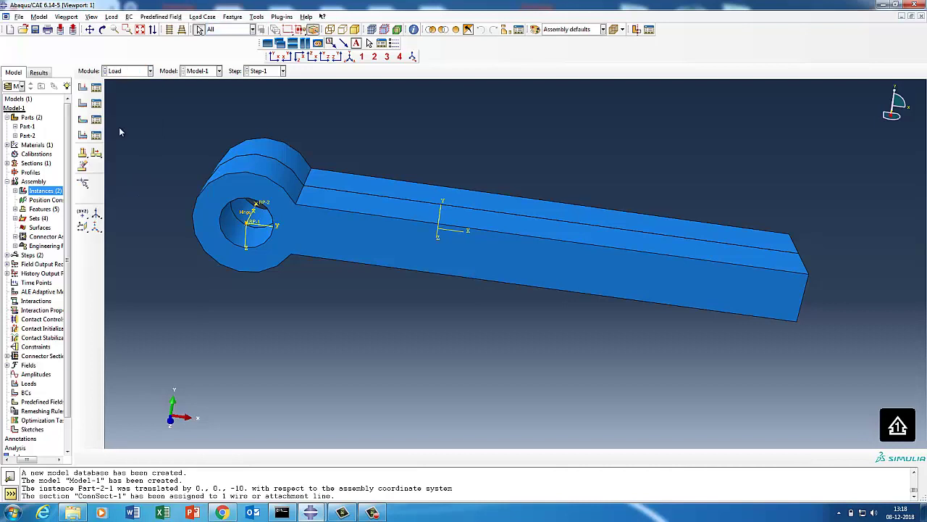
{"action": "left_click", "coordinate": [97, 106]}
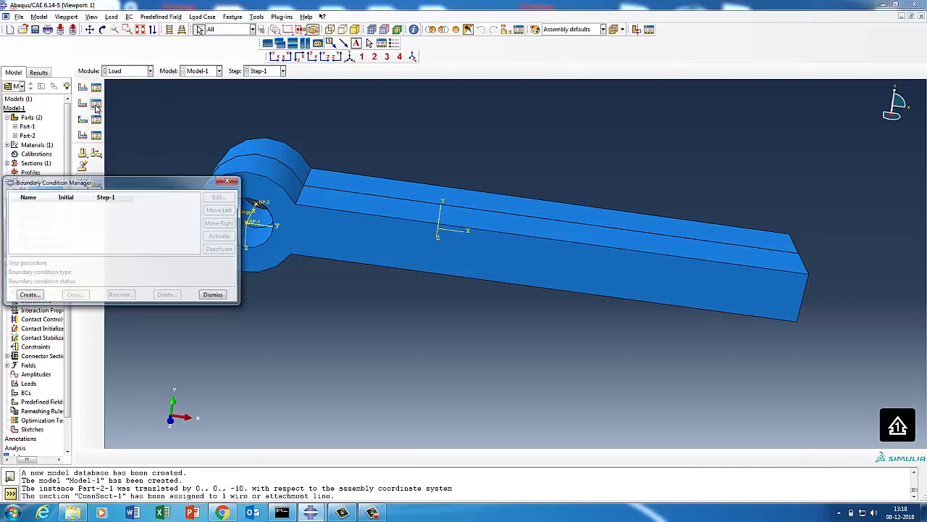
{"action": "left_click", "coordinate": [23, 295]}
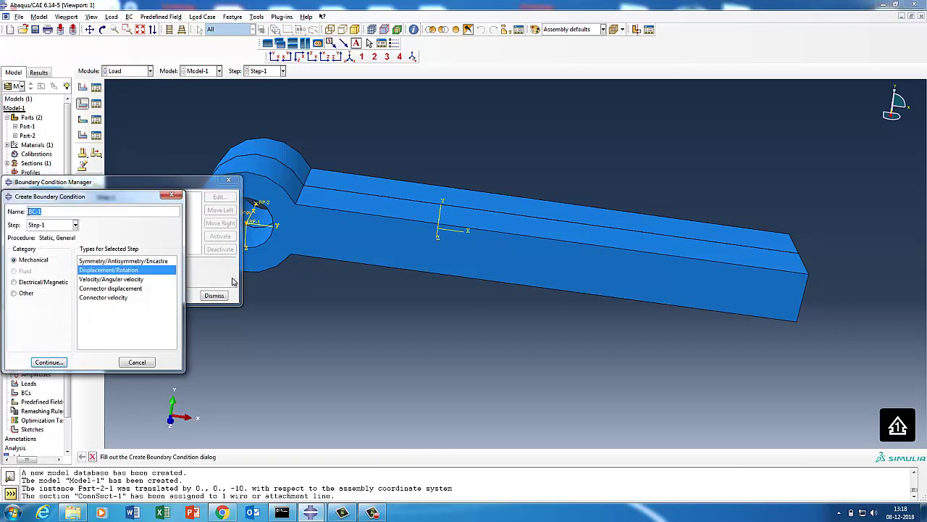
{"action": "left_click", "coordinate": [100, 261]}
{"action": "left_click", "coordinate": [50, 362]}
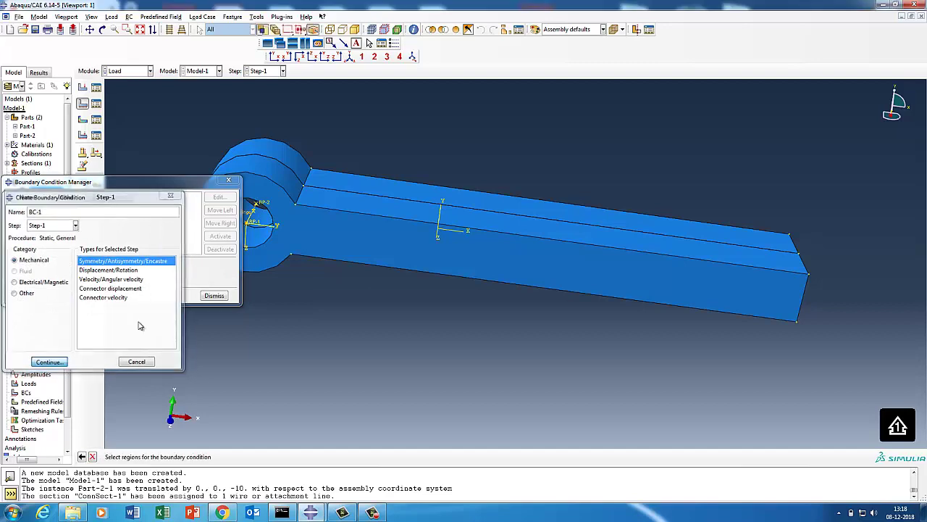
{"action": "left_click", "coordinate": [251, 226]}
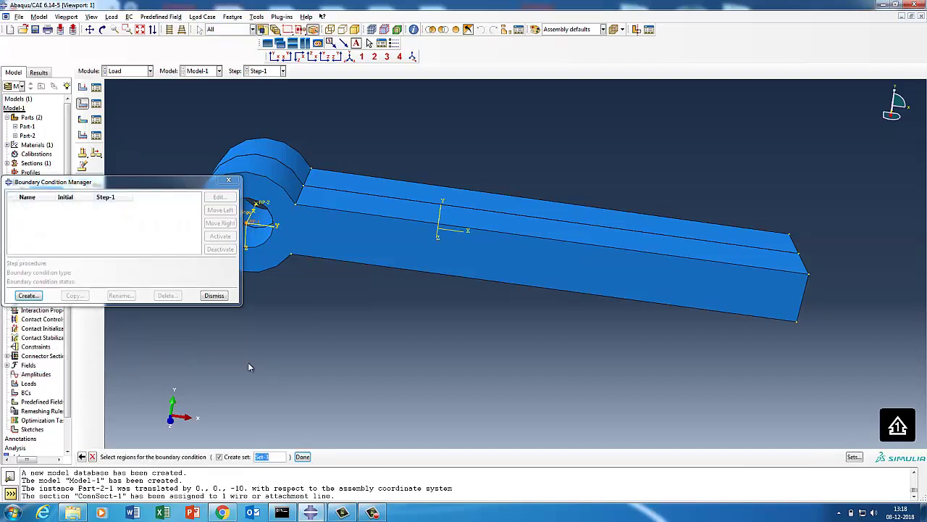
{"action": "left_click", "coordinate": [302, 456]}
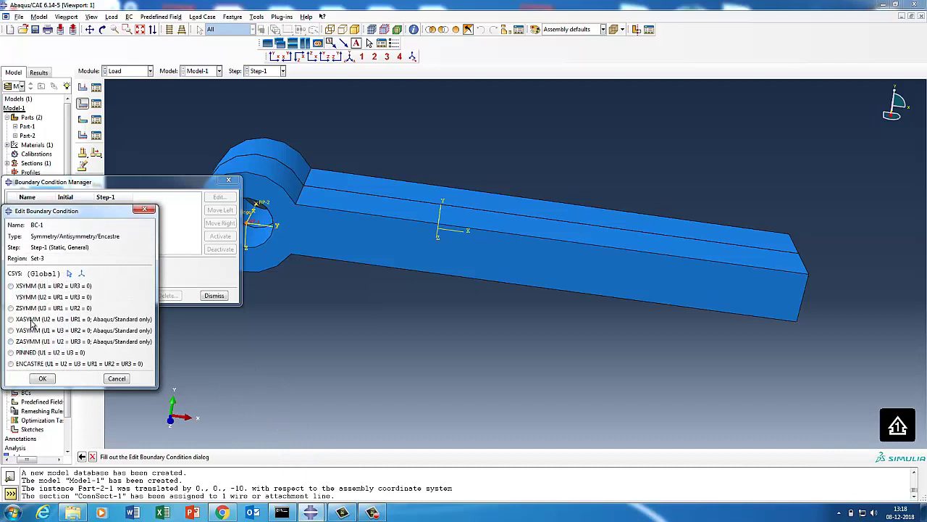
Step: Make BC-1 Encastre in the Datum csys-2 coordinate system and confirm it
{"action": "left_click", "coordinate": [26, 364]}
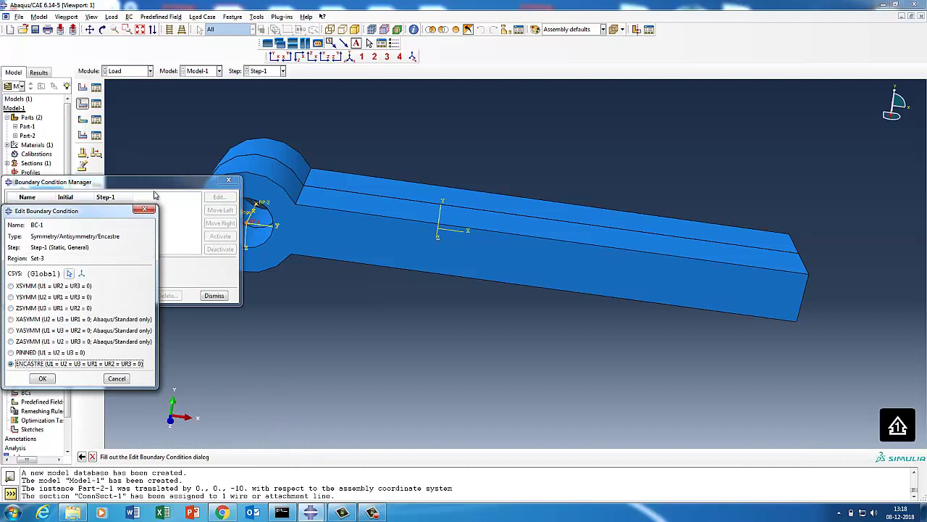
{"action": "left_click_drag", "start_coordinate": [169, 185], "coordinate": [134, 68]}
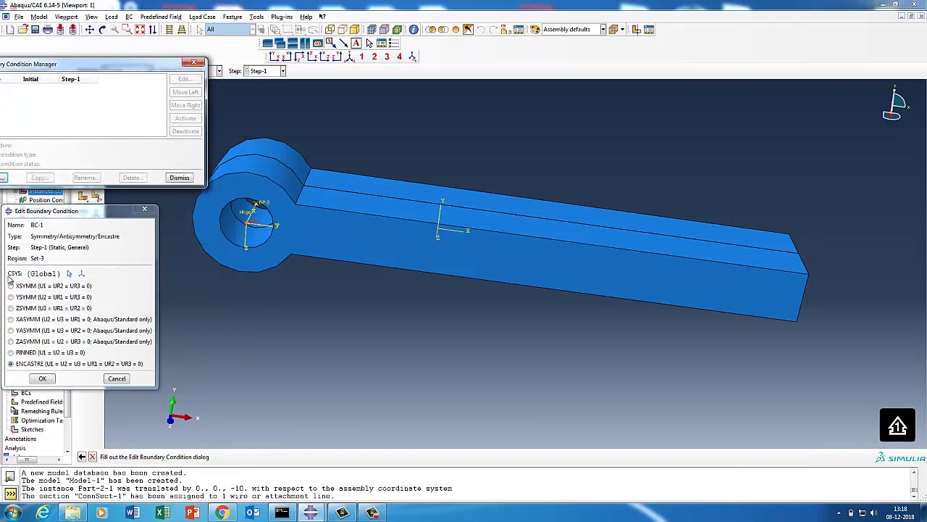
{"action": "left_click", "coordinate": [69, 273]}
{"action": "left_click", "coordinate": [250, 226]}
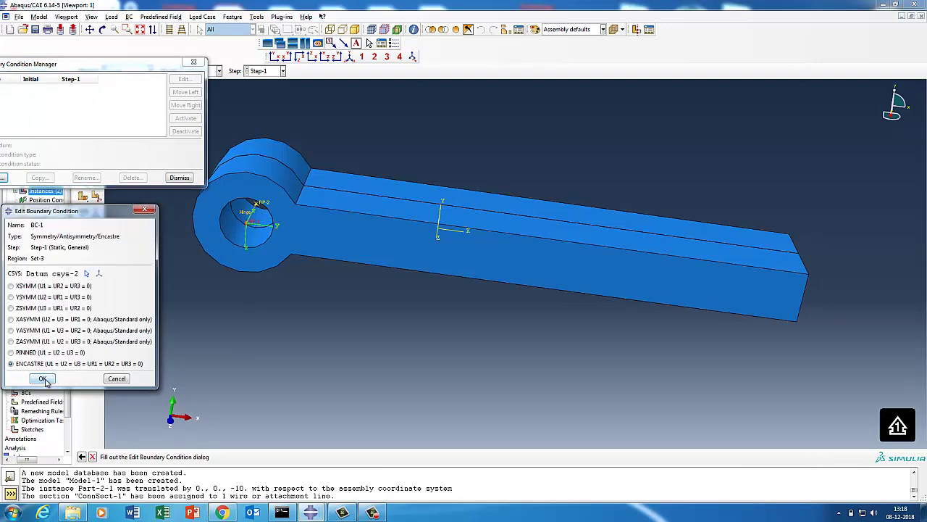
{"action": "left_click", "coordinate": [43, 380]}
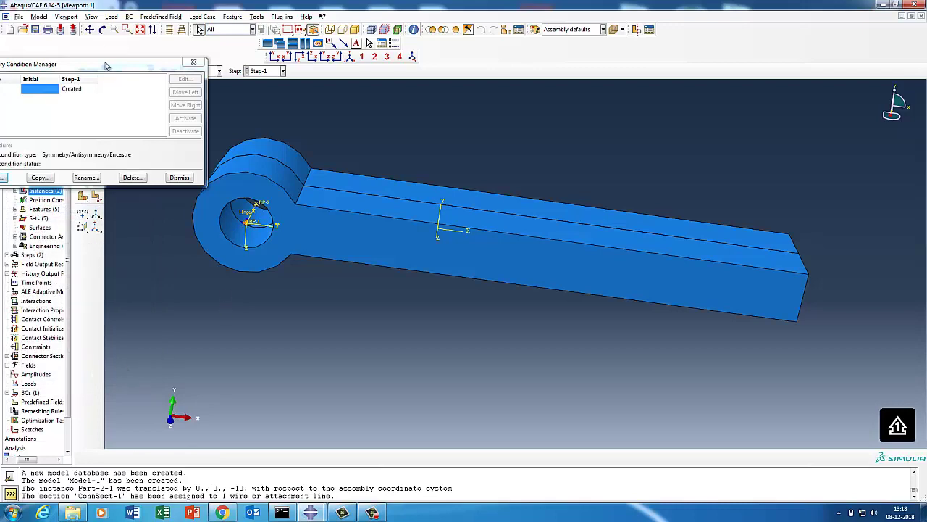
{"action": "left_click_drag", "start_coordinate": [107, 64], "coordinate": [329, 294]}
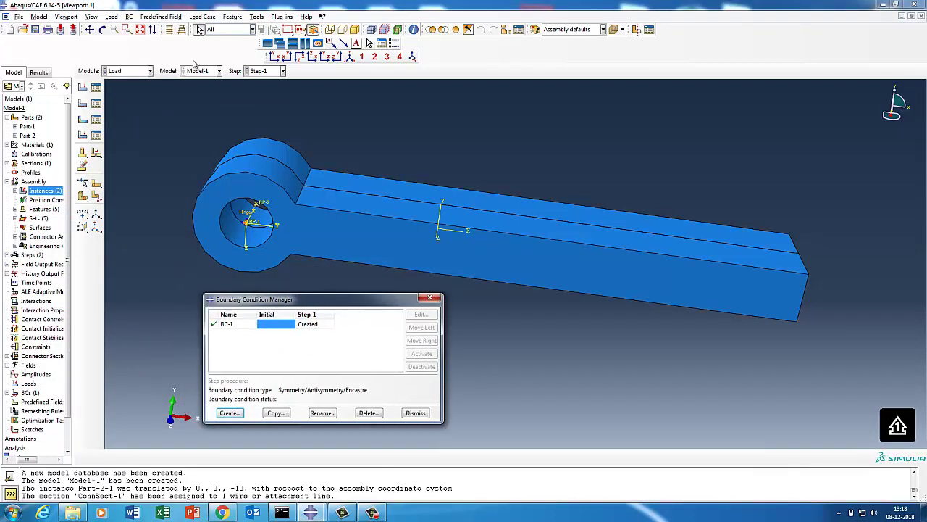
{"action": "left_click", "coordinate": [102, 29]}
Step: Start boundary condition BC-2 as a Displacement/Rotation condition on RP-2
{"action": "left_click_drag", "start_coordinate": [507, 243], "coordinate": [449, 275]}
{"action": "left_click", "coordinate": [229, 413]}
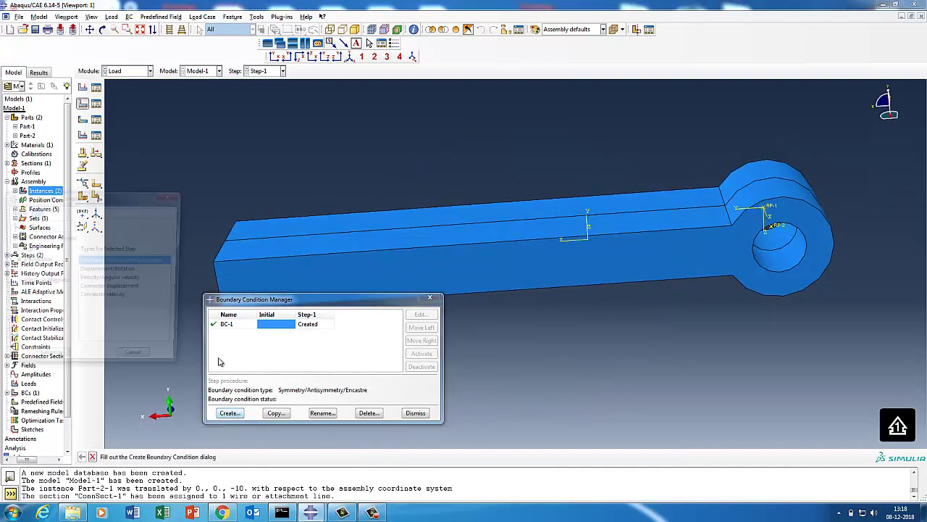
{"action": "left_click", "coordinate": [109, 271]}
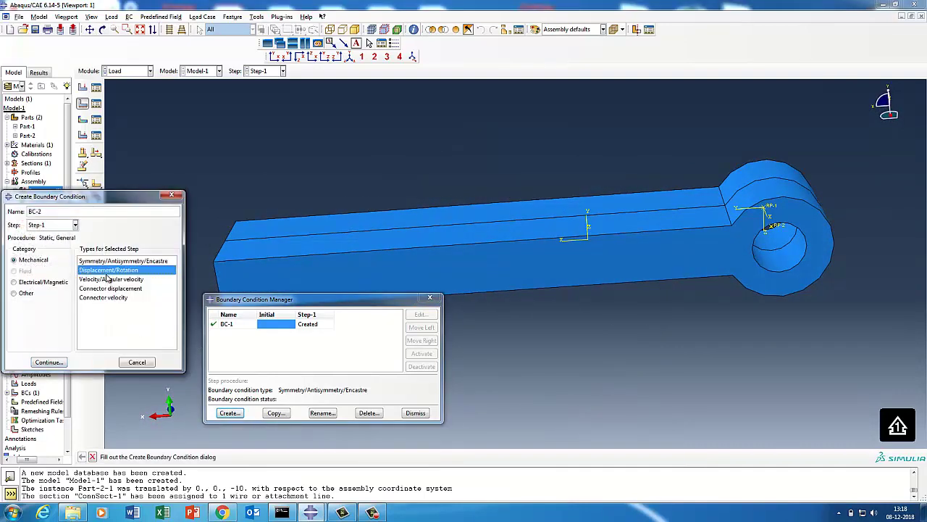
{"action": "left_click", "coordinate": [49, 362]}
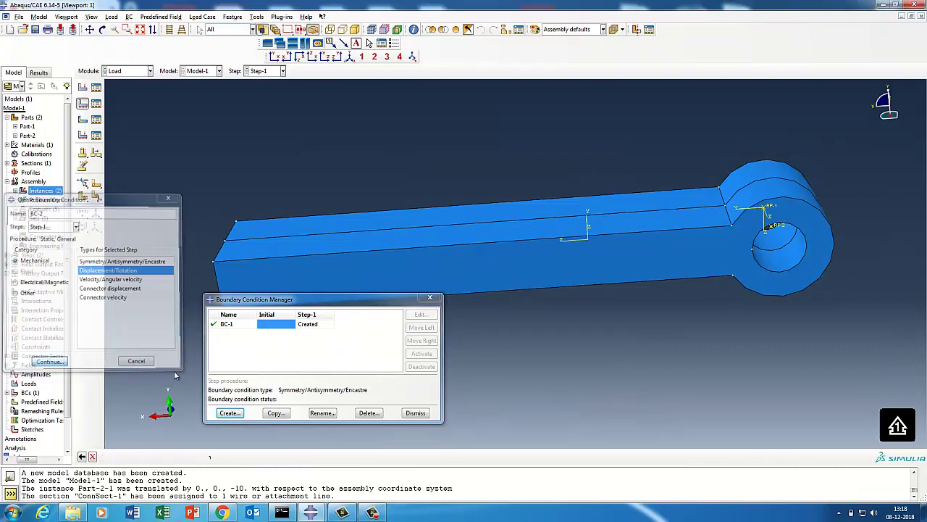
{"action": "left_click", "coordinate": [772, 229]}
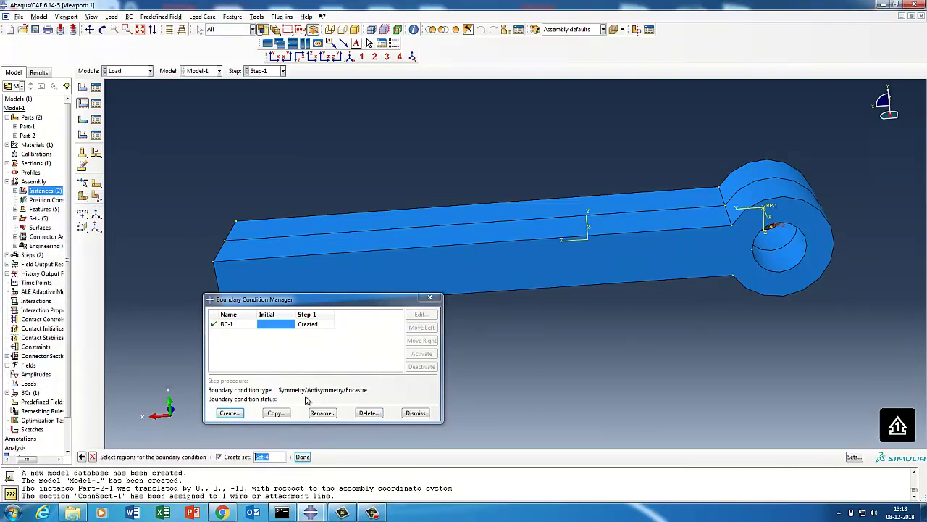
{"action": "left_click", "coordinate": [302, 456]}
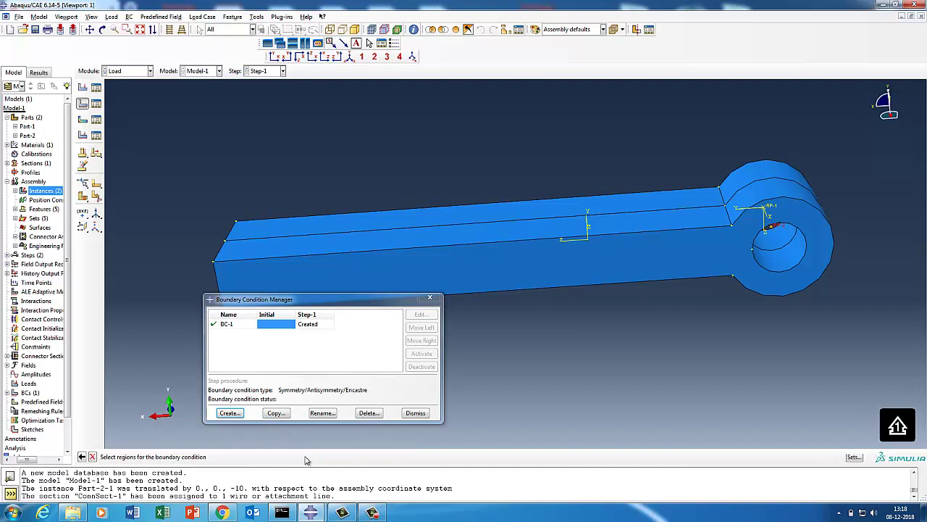
Step: Constrain U1–UR3 to 0 except UR1 = 3.14 rad, in Datum csys-2, and confirm BC-2
{"action": "left_click", "coordinate": [20, 316]}
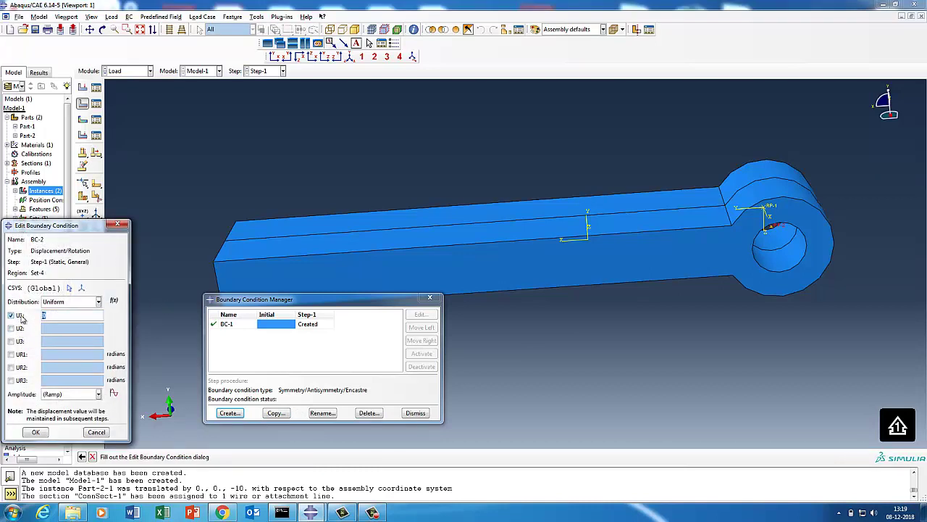
{"action": "left_click", "coordinate": [21, 329]}
{"action": "left_click", "coordinate": [20, 341]}
{"action": "left_click", "coordinate": [21, 355]}
{"action": "left_click", "coordinate": [21, 368]}
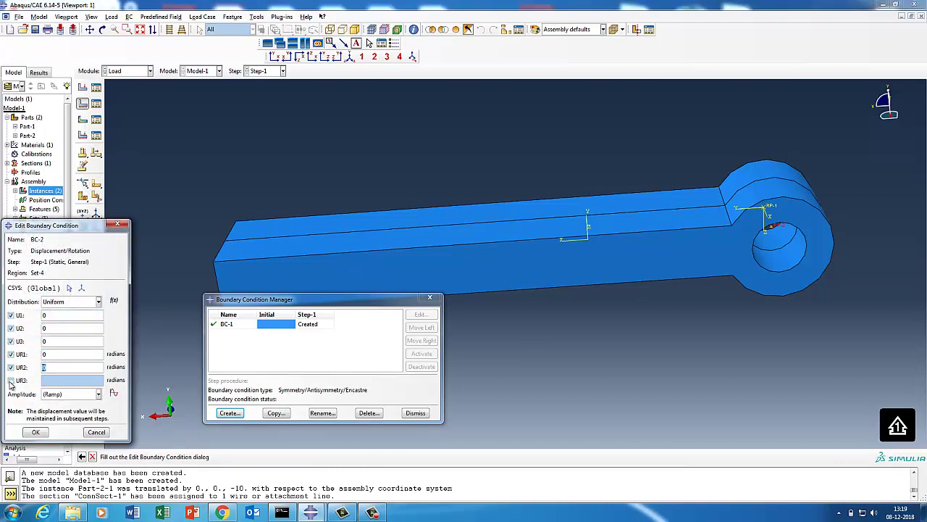
{"action": "left_click", "coordinate": [21, 380]}
{"action": "double_click", "coordinate": [42, 354]}
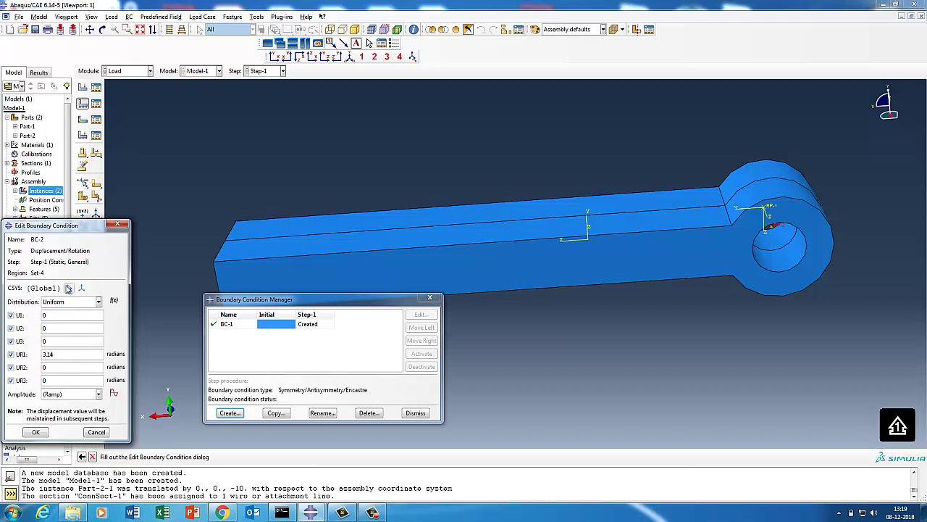
{"action": "key", "text": "Return"}
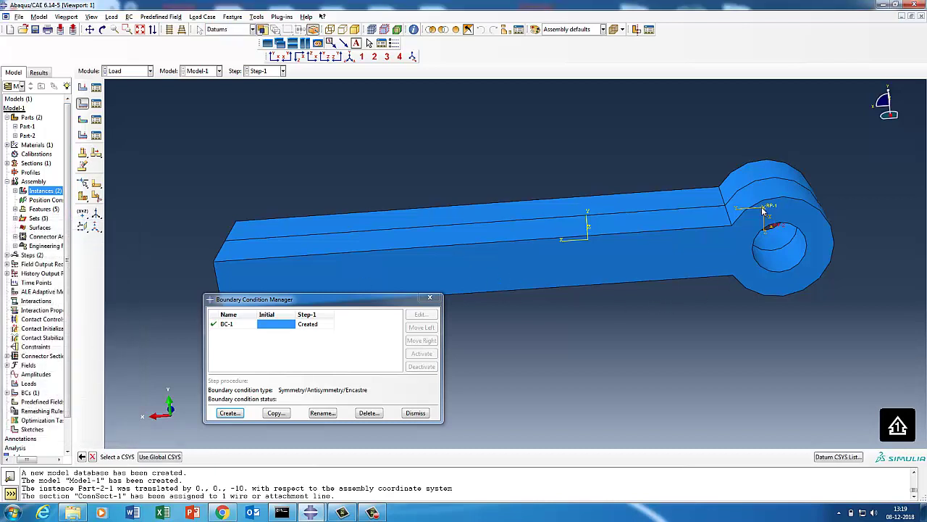
{"action": "left_click", "coordinate": [764, 210]}
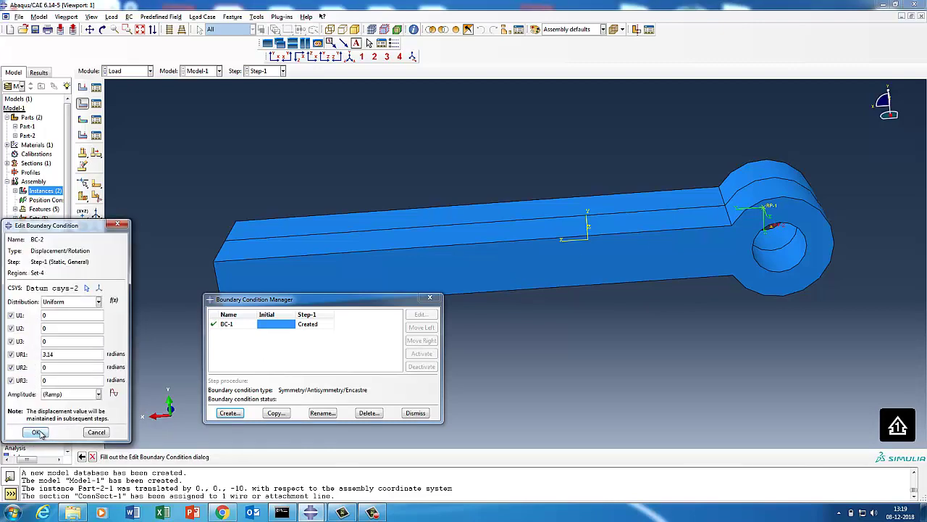
{"action": "left_click", "coordinate": [38, 432]}
{"action": "left_click", "coordinate": [415, 412]}
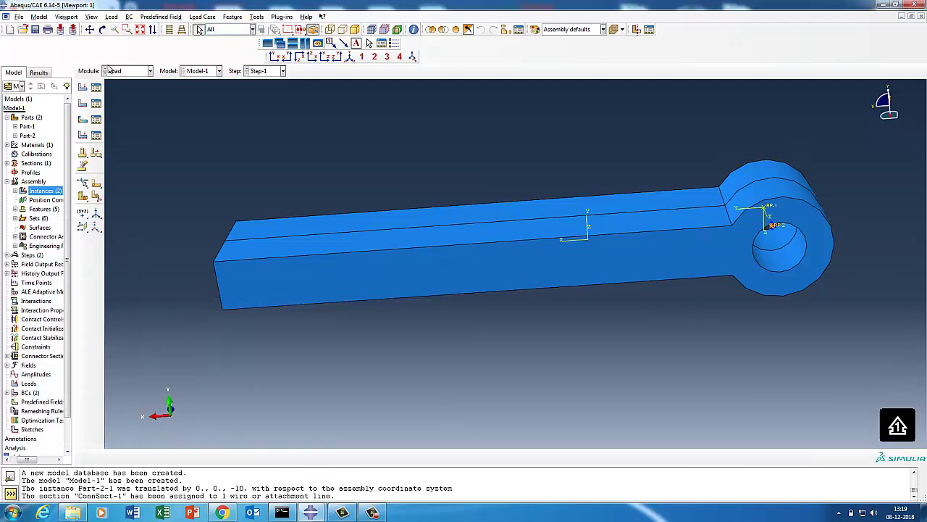
{"action": "left_click", "coordinate": [110, 70]}
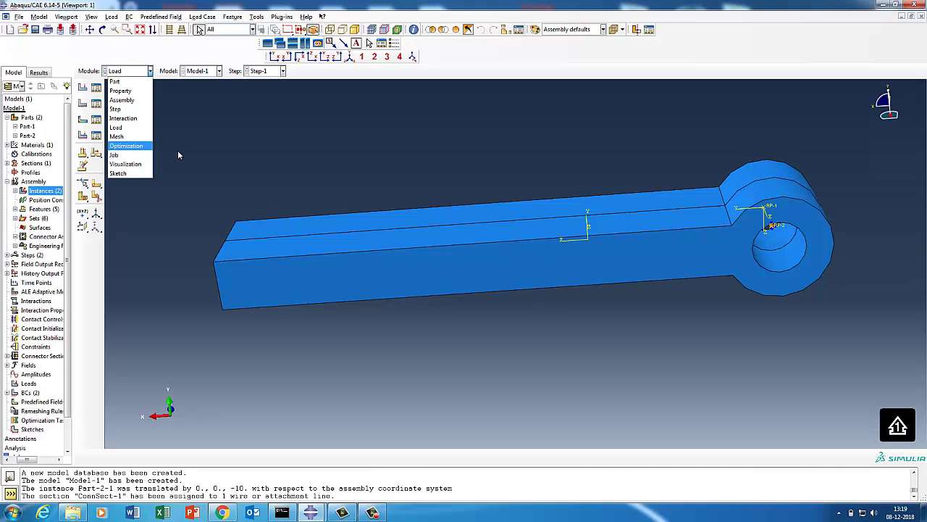
Step: In the Interaction module, make Part-1-1 a display body with no motion
{"action": "left_click", "coordinate": [235, 153]}
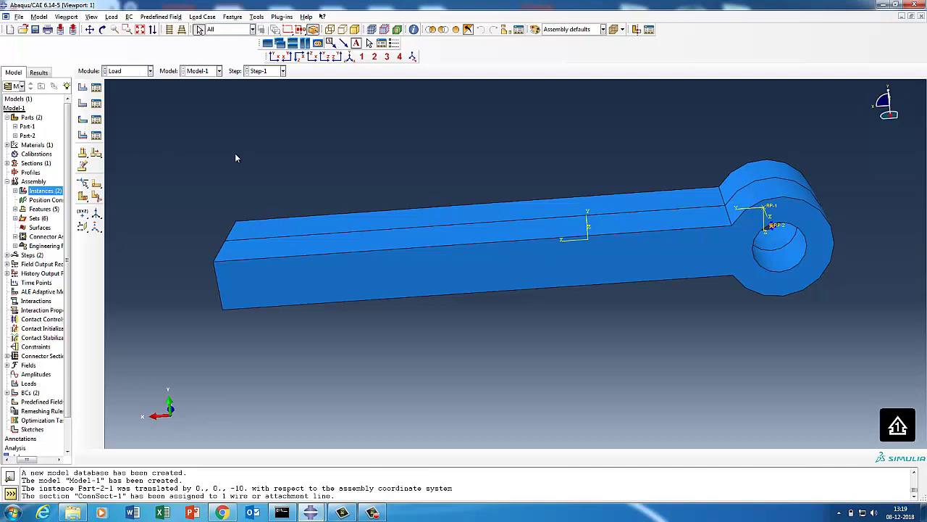
{"action": "left_click", "coordinate": [108, 71]}
{"action": "left_click", "coordinate": [120, 119]}
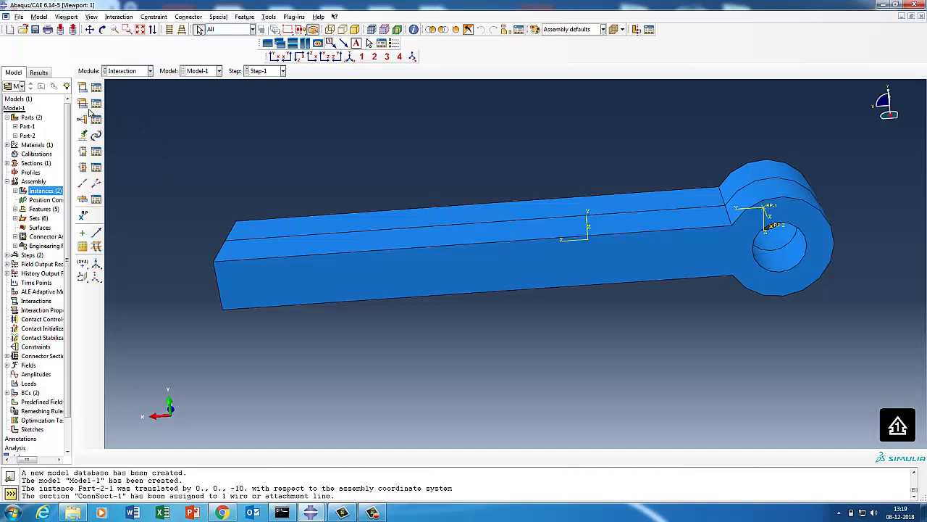
{"action": "left_click", "coordinate": [82, 119]}
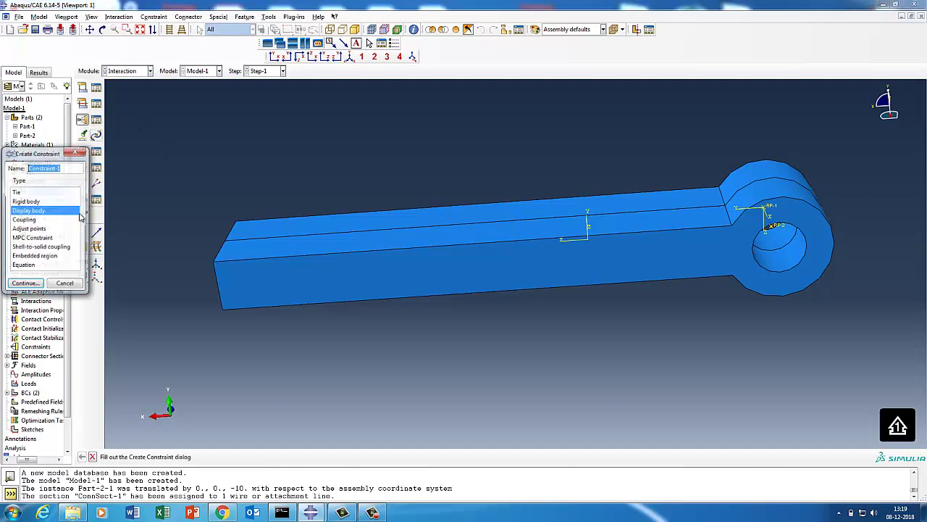
{"action": "left_click", "coordinate": [26, 284]}
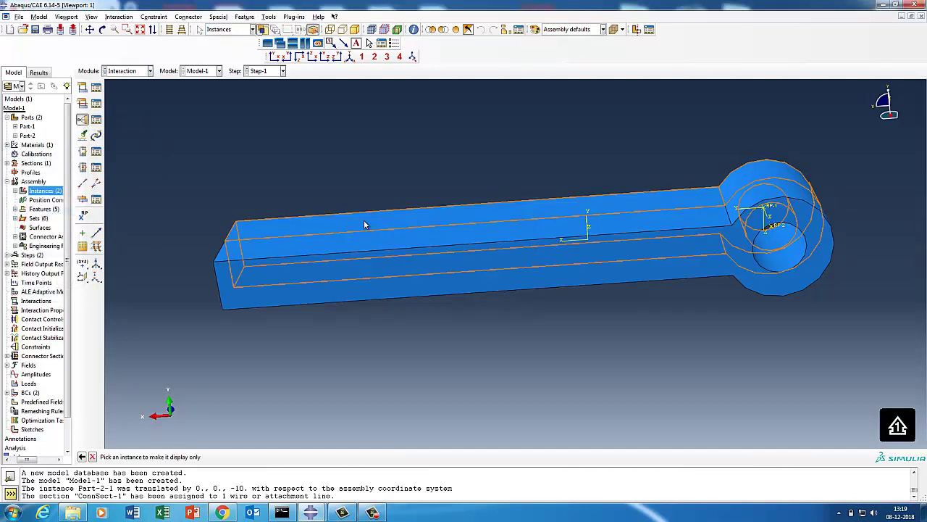
{"action": "left_click", "coordinate": [359, 225]}
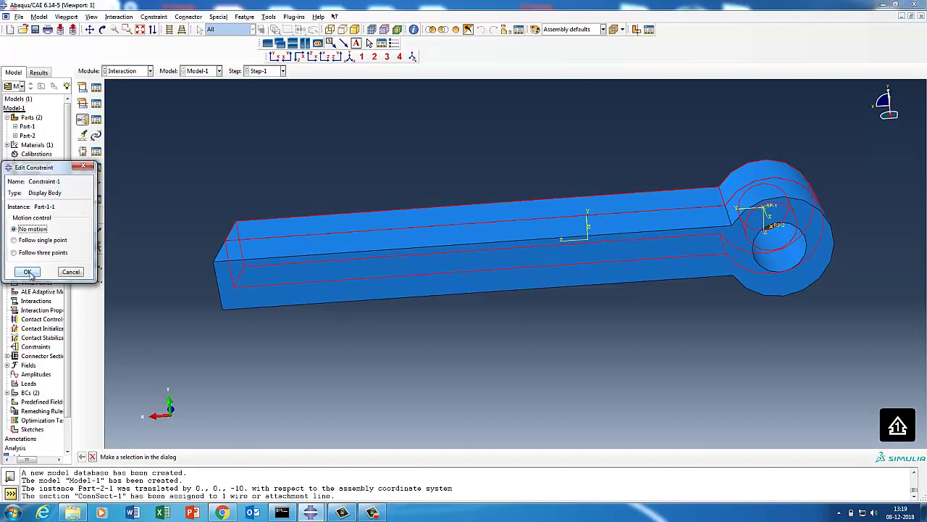
{"action": "left_click", "coordinate": [28, 271]}
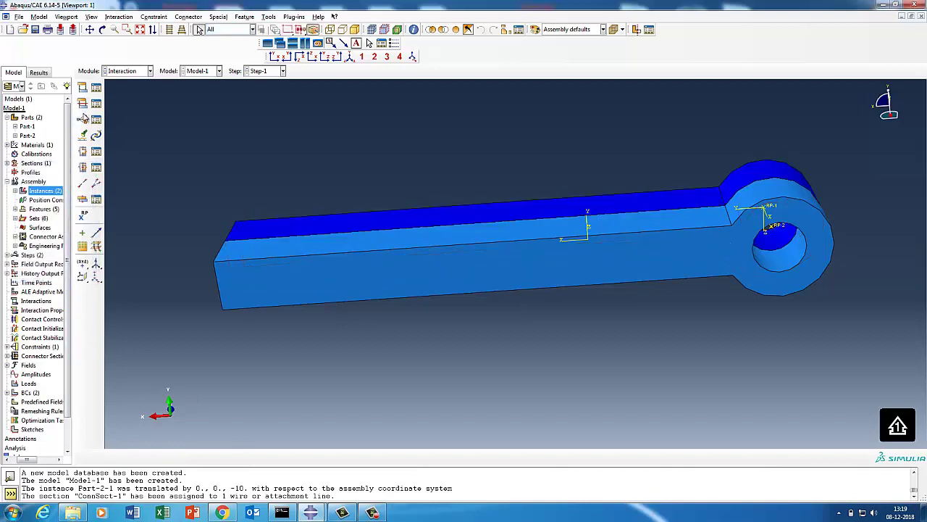
Step: Make Part-2-1 a display body that follows reference point RP-2
{"action": "left_click", "coordinate": [82, 119]}
{"action": "left_click", "coordinate": [21, 284]}
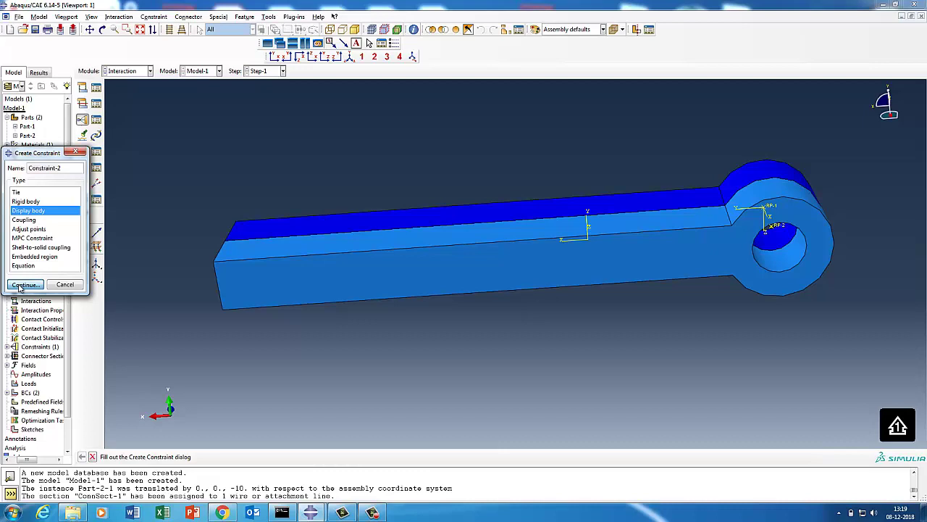
{"action": "left_click", "coordinate": [252, 290]}
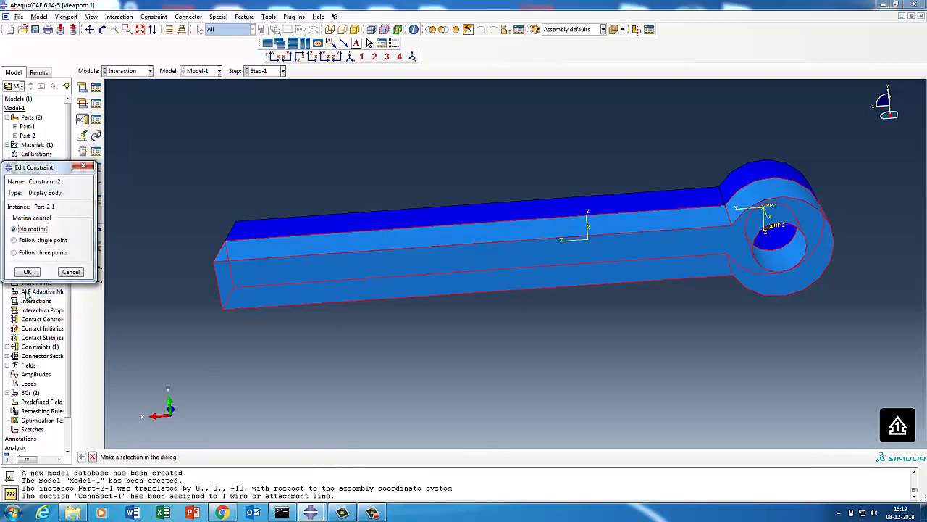
{"action": "left_click", "coordinate": [43, 240]}
{"action": "left_click", "coordinate": [83, 241]}
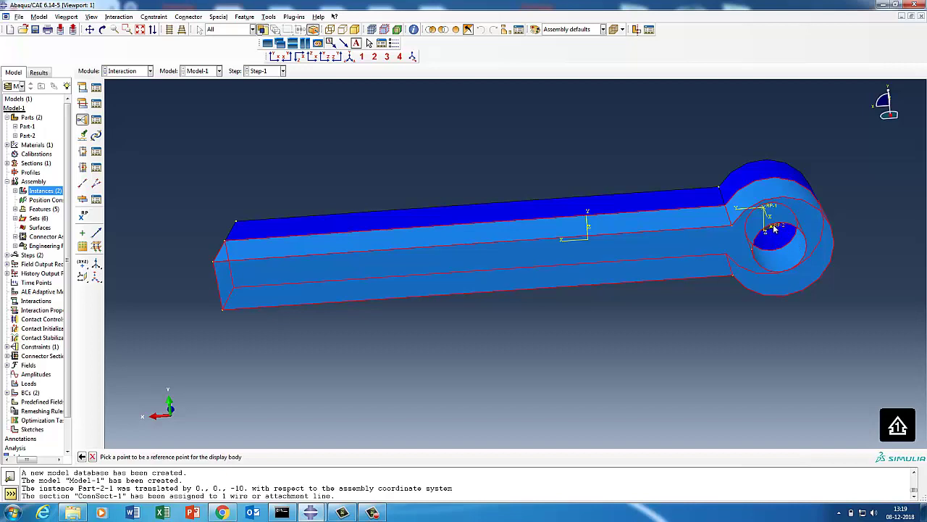
{"action": "left_click", "coordinate": [774, 229]}
{"action": "left_click", "coordinate": [26, 273]}
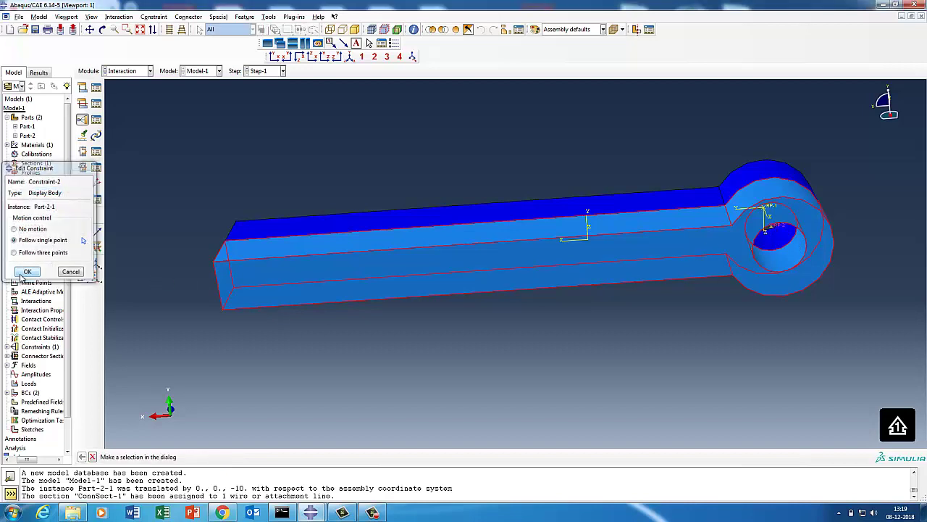
Step: In the Job module, create job 'Hinge' for Model-1
{"action": "left_click", "coordinate": [134, 71]}
{"action": "left_click", "coordinate": [118, 156]}
{"action": "left_click", "coordinate": [95, 87]}
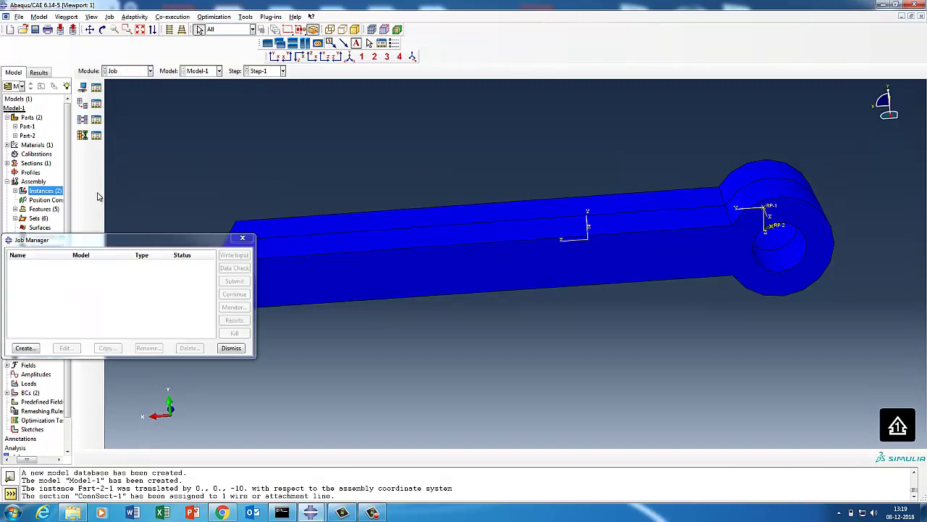
{"action": "left_click", "coordinate": [25, 348]}
{"action": "type", "text": "H"}
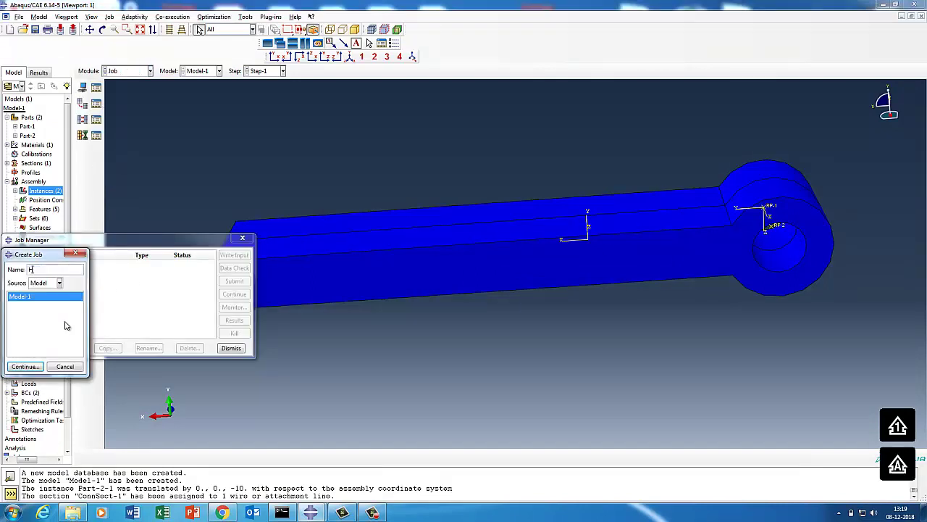
{"action": "type", "text": "inge"}
{"action": "left_click", "coordinate": [25, 366]}
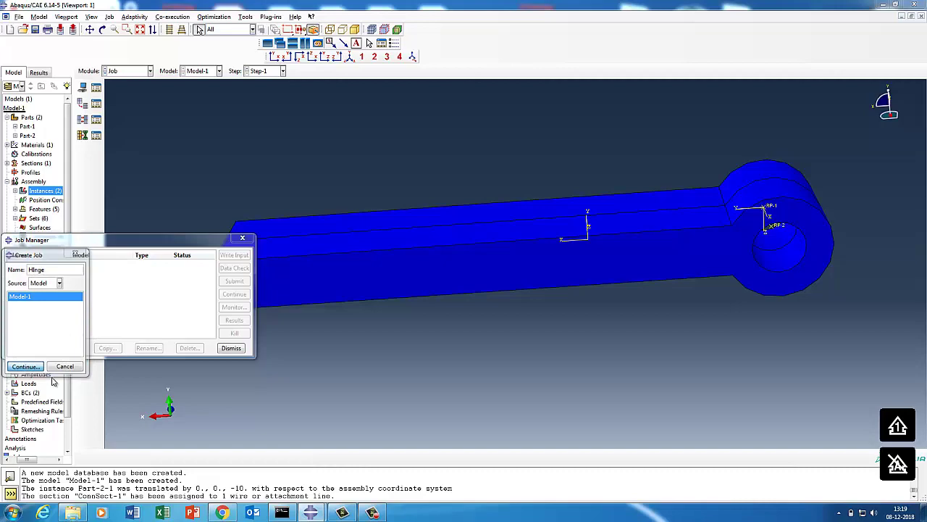
{"action": "left_click", "coordinate": [63, 281]}
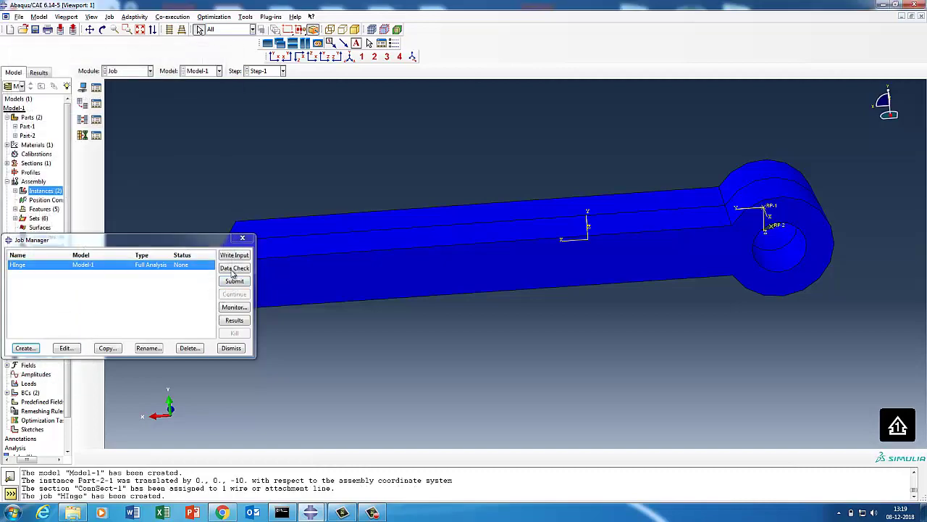
Step: Submit the Hinge job, monitor it until Completed, and check its output files
{"action": "key", "text": "Return"}
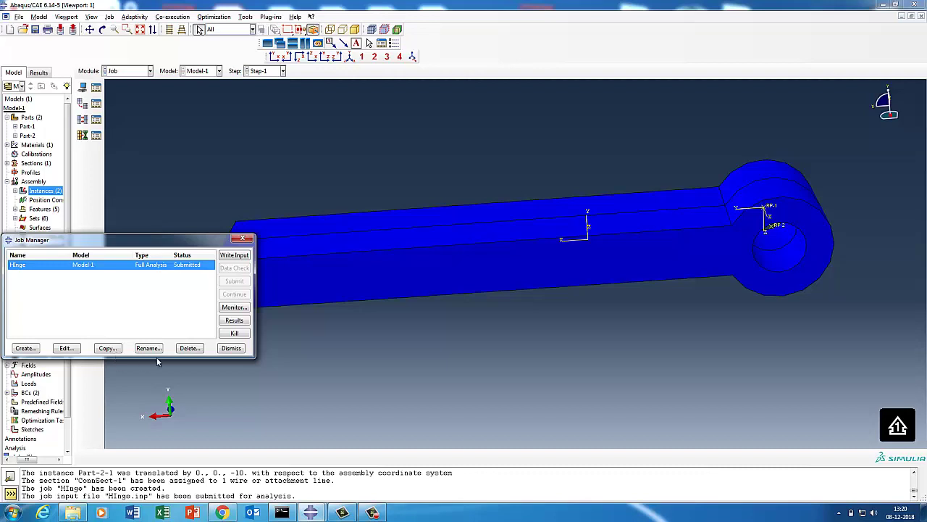
{"action": "left_click", "coordinate": [225, 308]}
{"action": "left_click", "coordinate": [234, 308]}
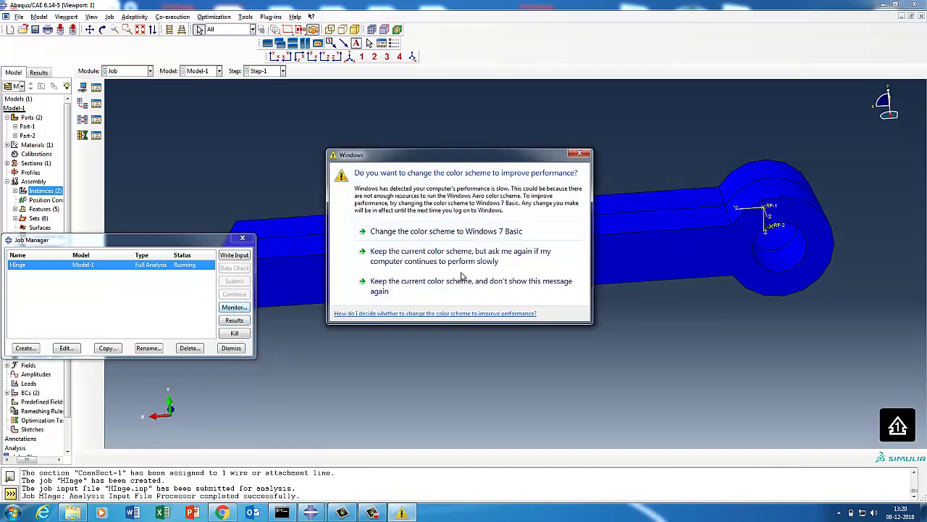
{"action": "left_click", "coordinate": [579, 153]}
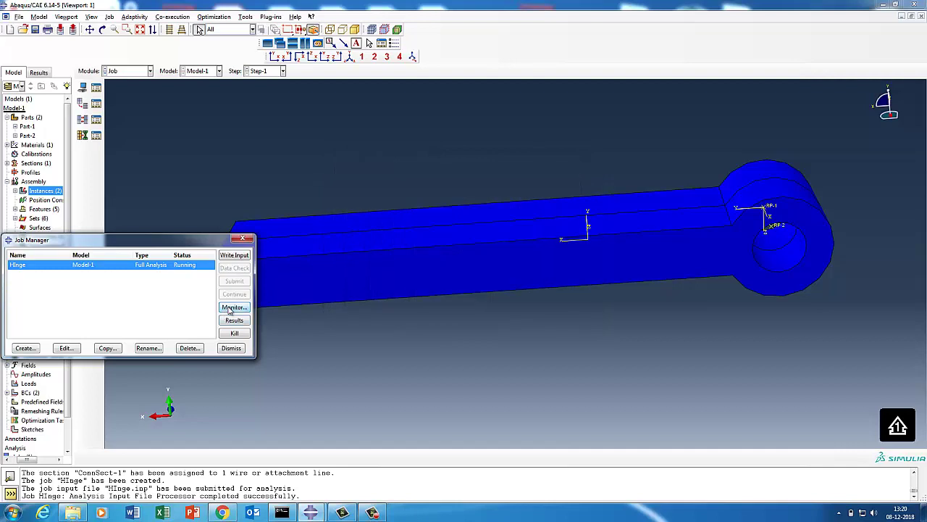
{"action": "left_click", "coordinate": [231, 308]}
{"action": "left_click_drag", "start_coordinate": [169, 243], "coordinate": [325, 222]}
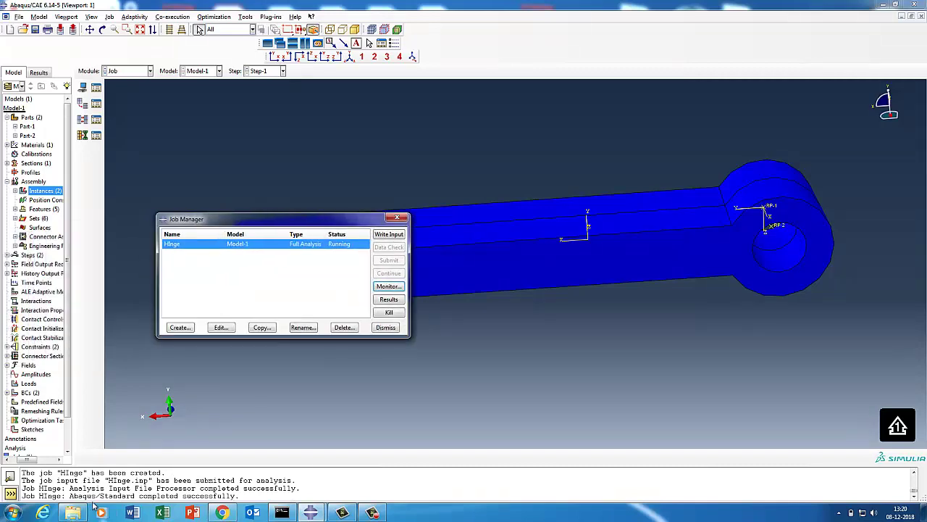
{"action": "left_click", "coordinate": [74, 513]}
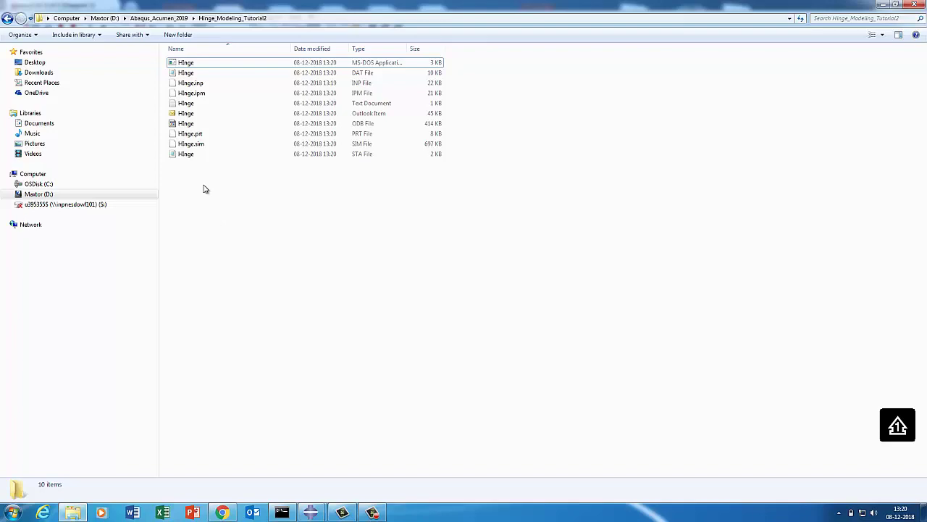
Step: Open the Hinge results and animate the deformed shape in front parallel-projection view
{"action": "left_click", "coordinate": [883, 5]}
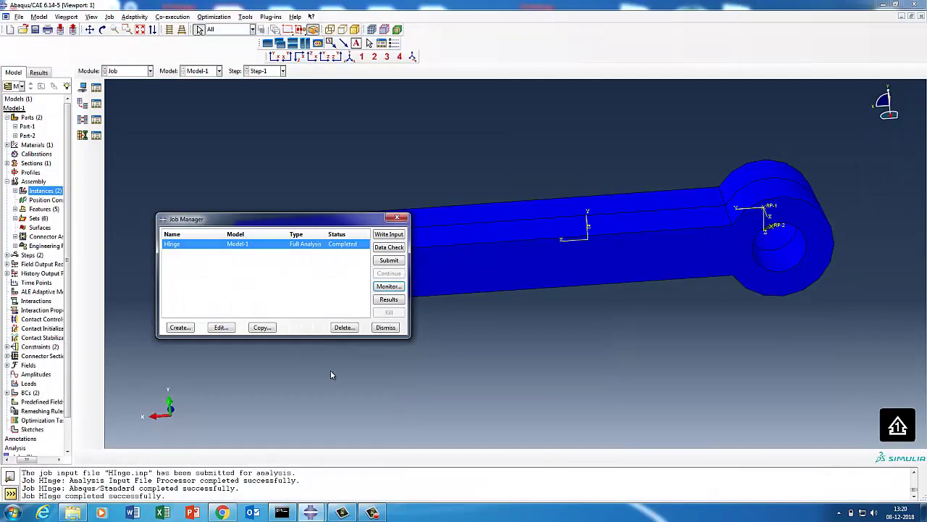
{"action": "left_click", "coordinate": [388, 300]}
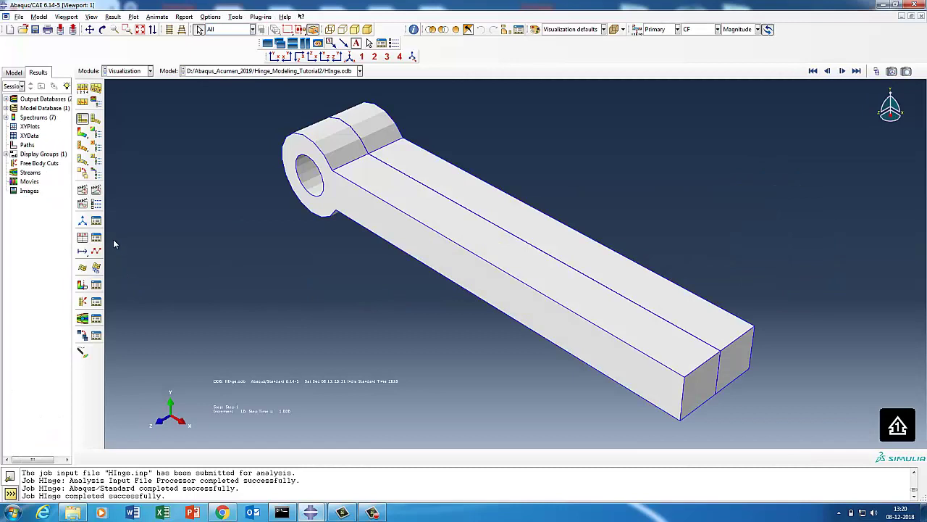
{"action": "left_click", "coordinate": [96, 189]}
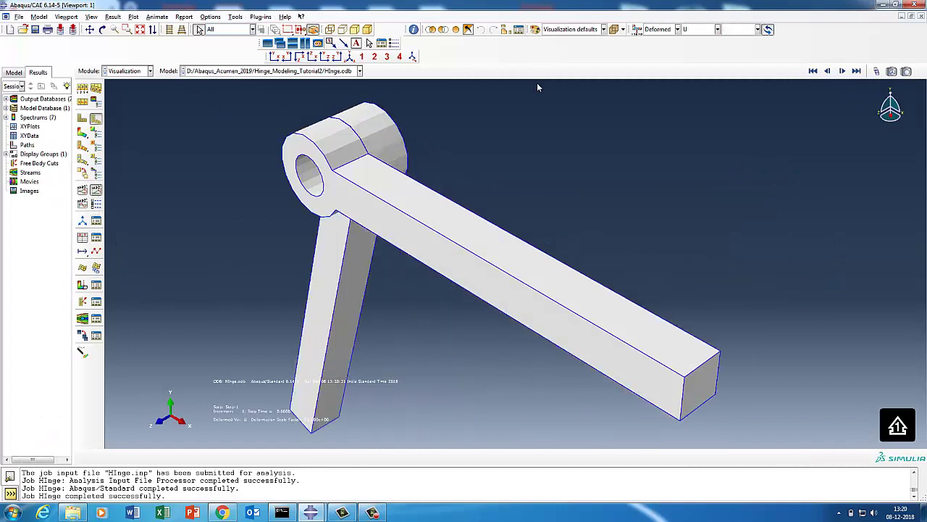
{"action": "left_click", "coordinate": [152, 30]}
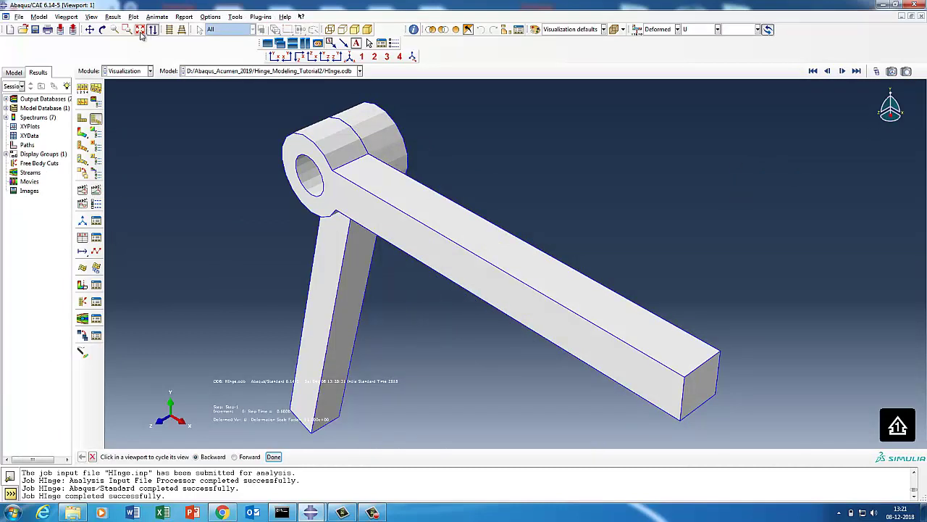
{"action": "left_click", "coordinate": [632, 123]}
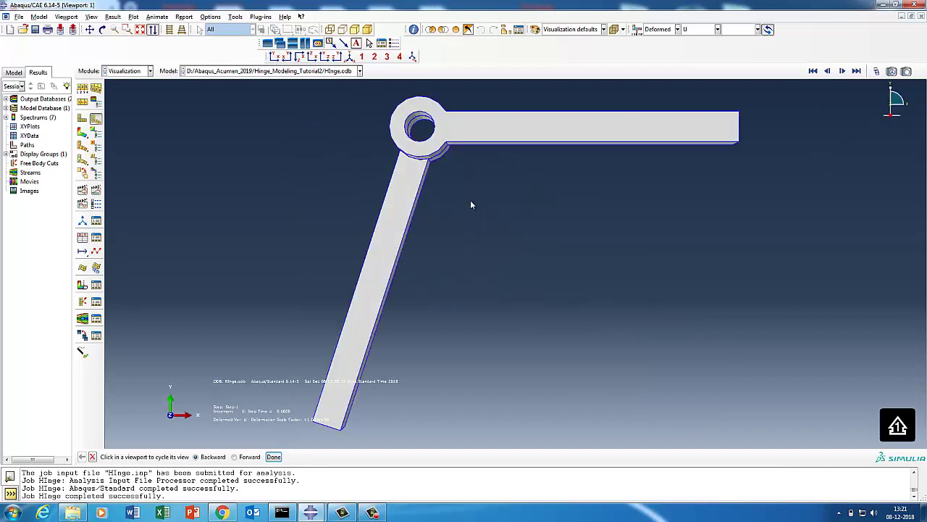
{"action": "left_click", "coordinate": [168, 31]}
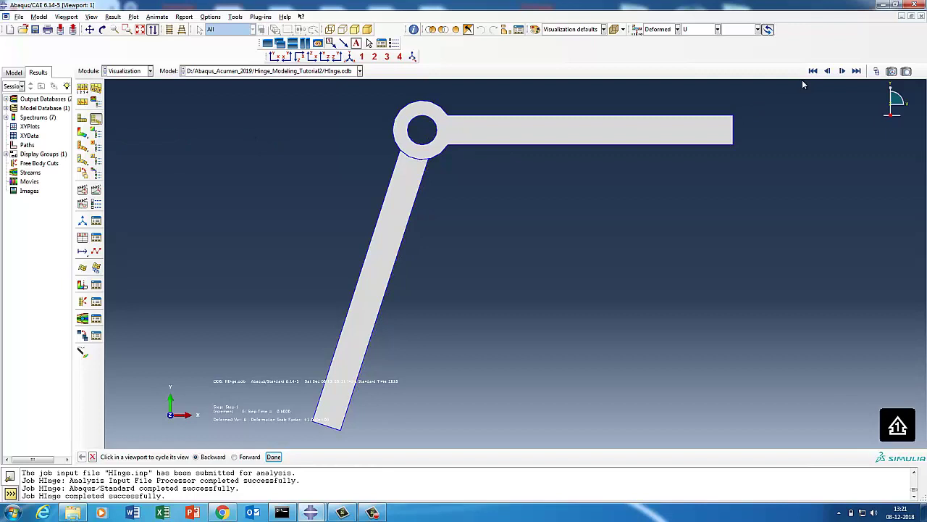
{"action": "left_click", "coordinate": [842, 71]}
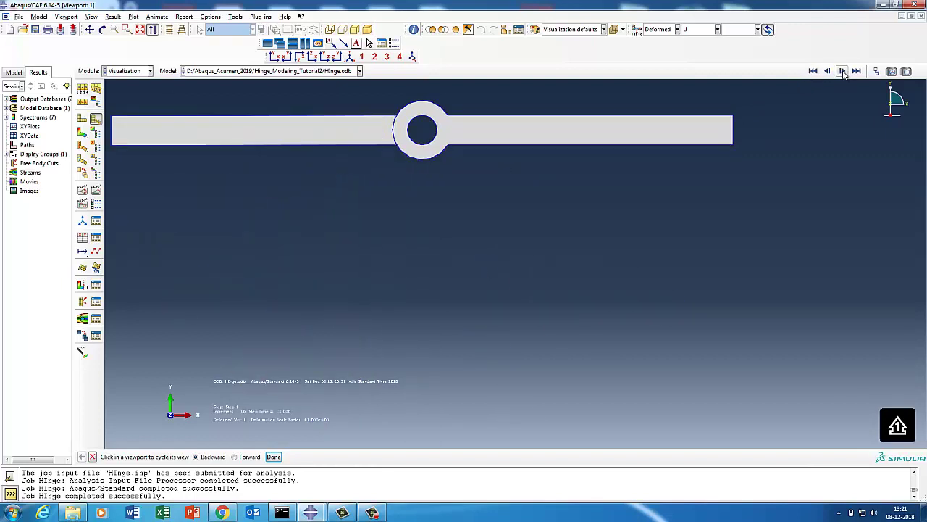
Step: Orbit the animated hinge model into a 3D view
{"action": "left_click", "coordinate": [102, 29]}
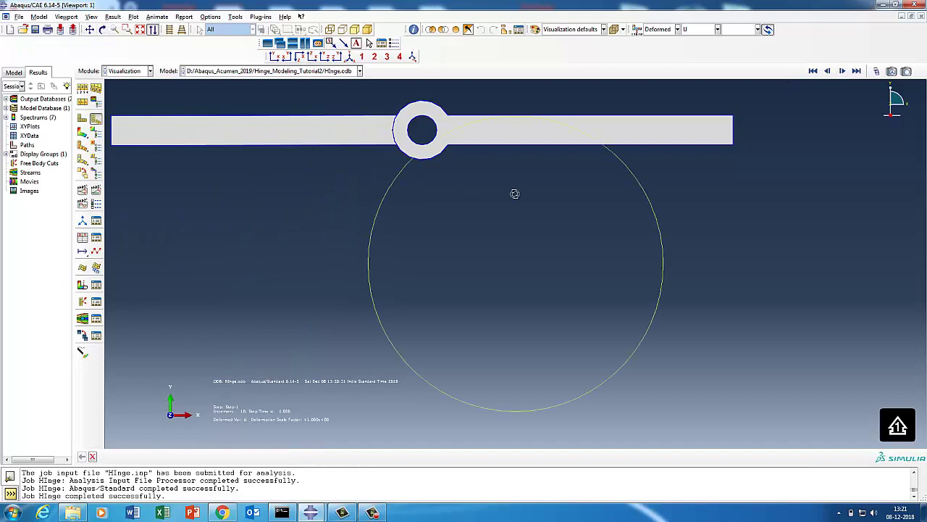
{"action": "left_click_drag", "start_coordinate": [515, 194], "coordinate": [719, 341]}
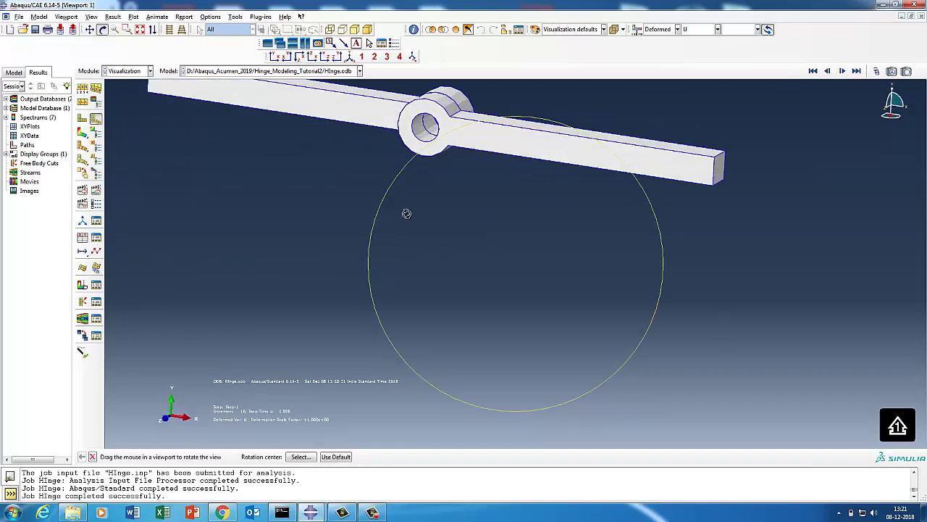
{"action": "left_click_drag", "start_coordinate": [407, 214], "coordinate": [226, 132]}
{"action": "left_click", "coordinate": [140, 29]}
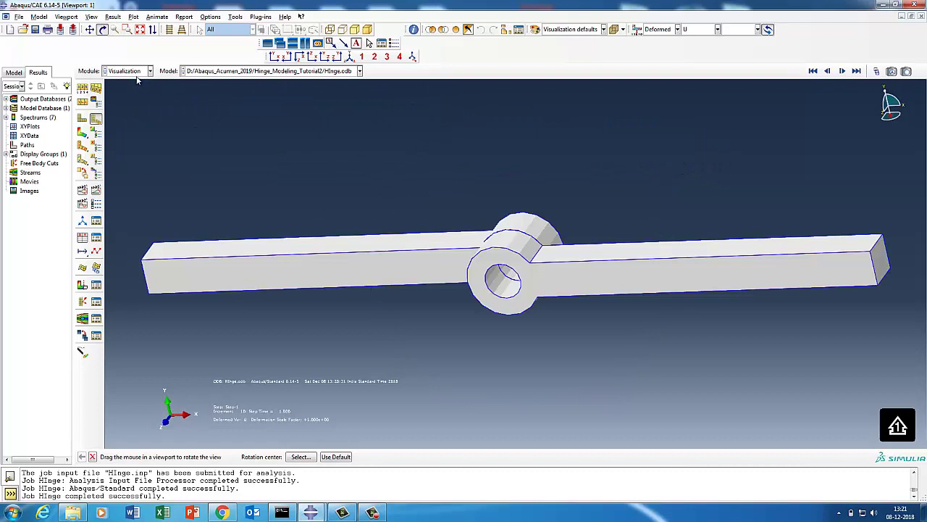
Step: Back in the Interaction module, orbit the hinge assembly and snap to front view
{"action": "left_click", "coordinate": [130, 71]}
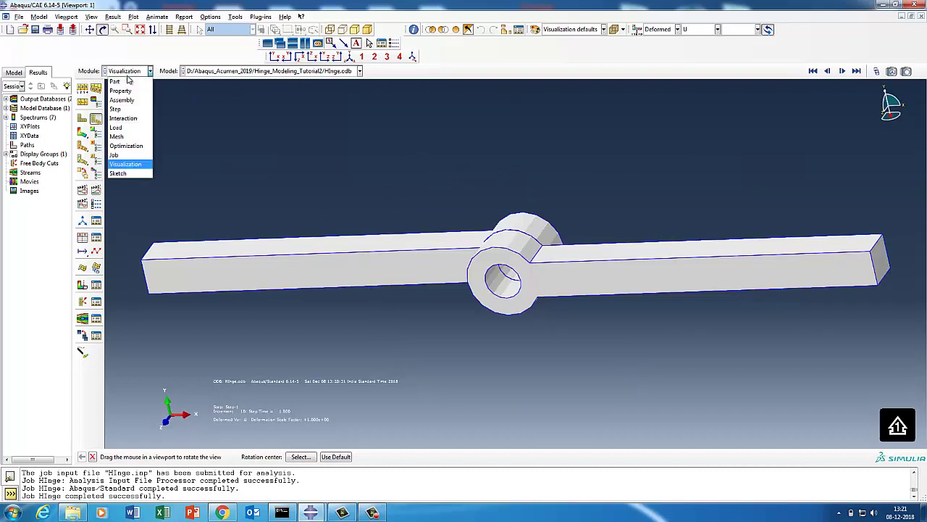
{"action": "left_click", "coordinate": [120, 119]}
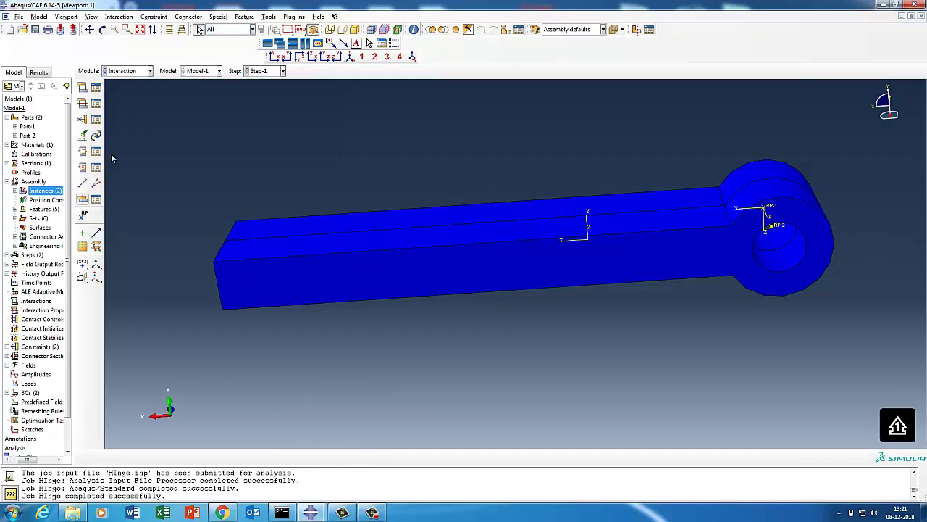
{"action": "left_click", "coordinate": [102, 29]}
{"action": "left_click_drag", "start_coordinate": [370, 331], "coordinate": [242, 234]}
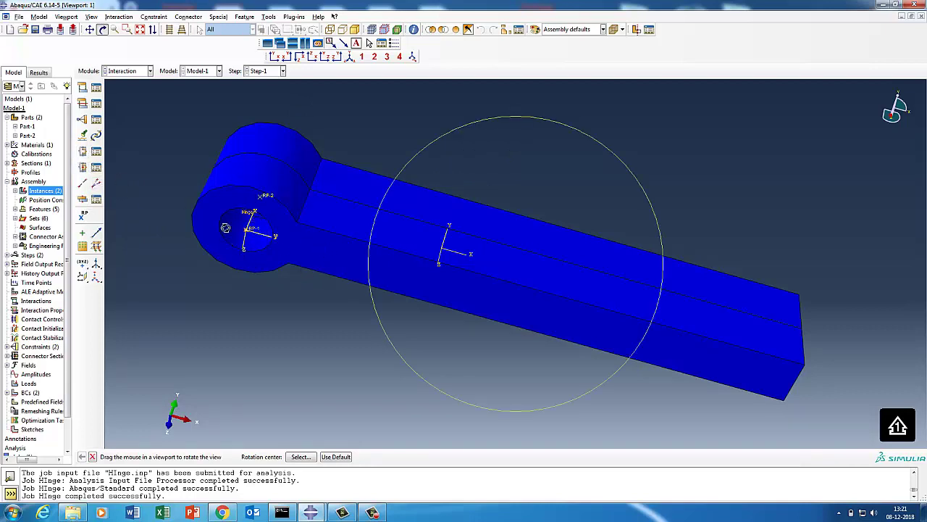
{"action": "left_click", "coordinate": [276, 57]}
{"action": "left_click", "coordinate": [150, 71]}
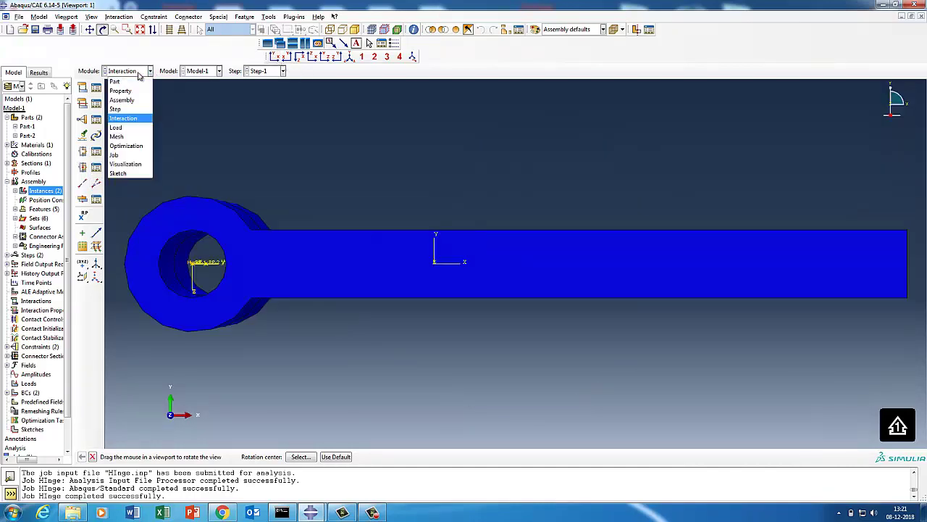
Step: Show the Hinge.odb results in front view and step the arm rotation forward from the first frame
{"action": "left_click", "coordinate": [125, 164]}
{"action": "left_click", "coordinate": [275, 58]}
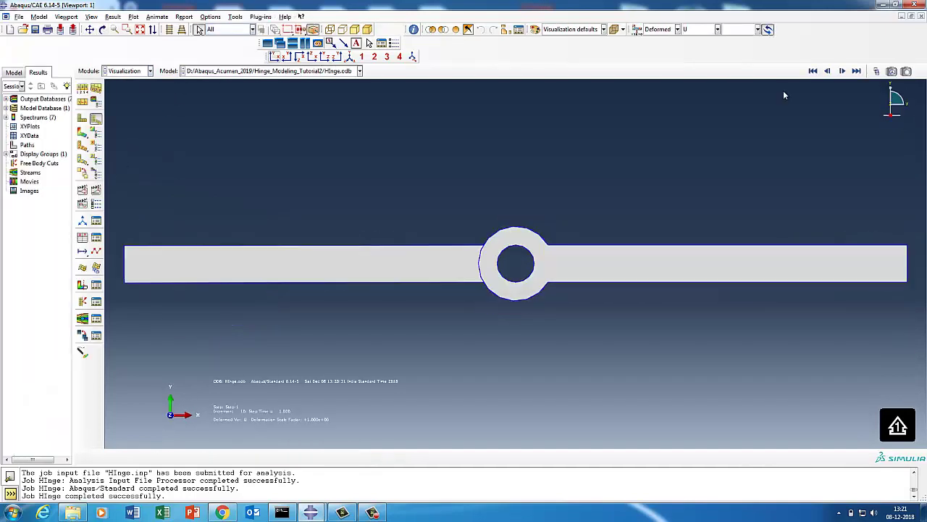
{"action": "left_click", "coordinate": [813, 71]}
{"action": "left_click", "coordinate": [842, 72]}
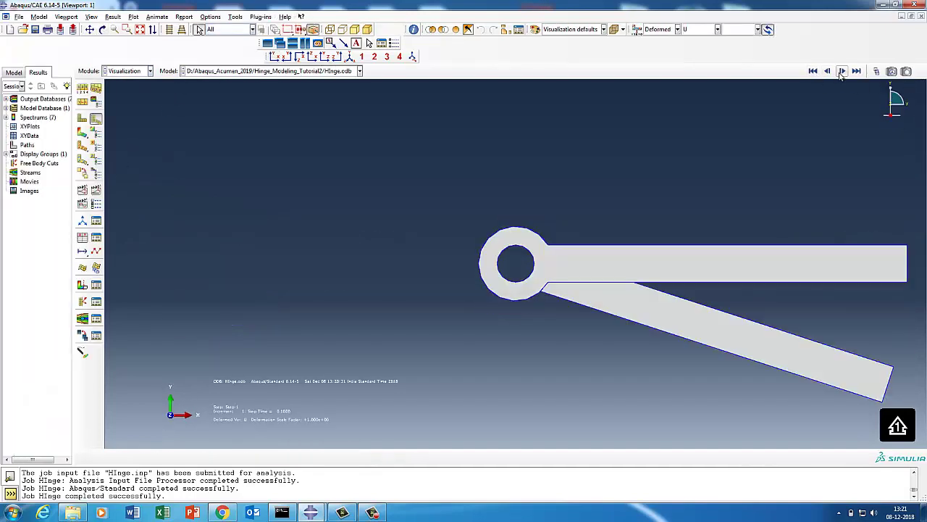
{"action": "left_click", "coordinate": [842, 71]}
{"action": "left_click", "coordinate": [842, 72]}
{"action": "left_click", "coordinate": [842, 72]}
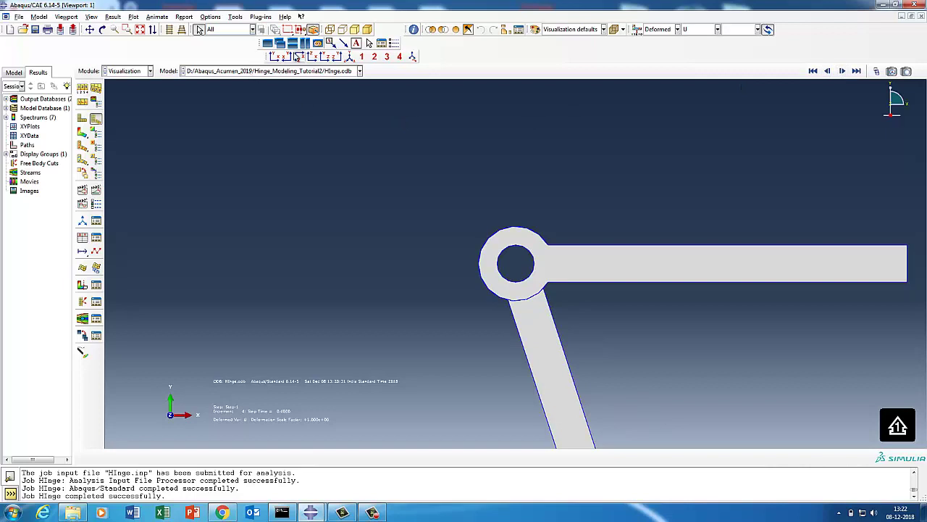
Step: Step through the remaining increments, play to the final frame with both arms in line, and auto-fit the view
{"action": "left_click", "coordinate": [140, 30]}
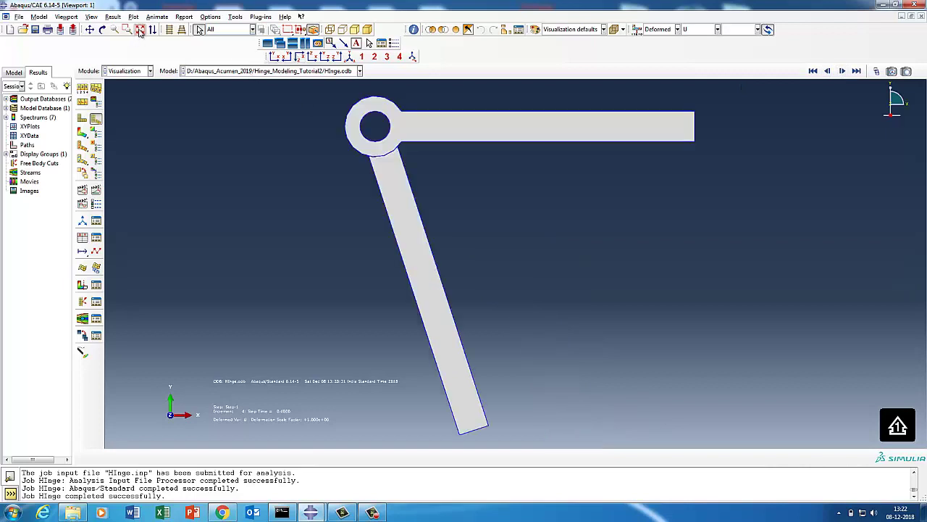
{"action": "left_click", "coordinate": [842, 71]}
{"action": "left_click", "coordinate": [843, 71]}
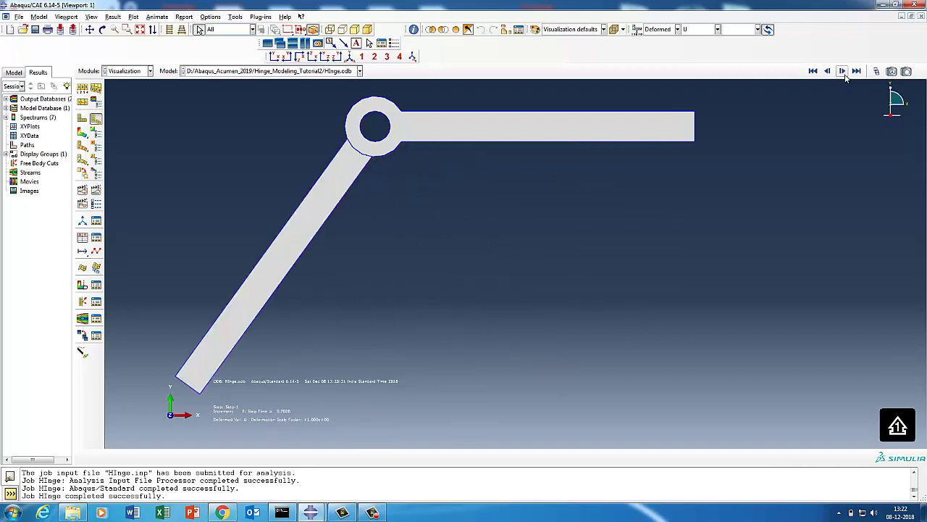
{"action": "left_click", "coordinate": [843, 71]}
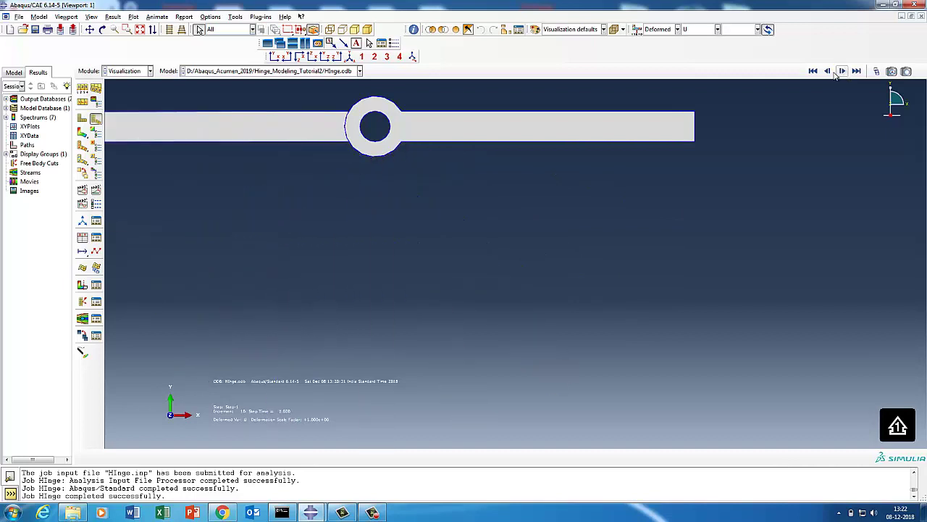
{"action": "left_click", "coordinate": [144, 34]}
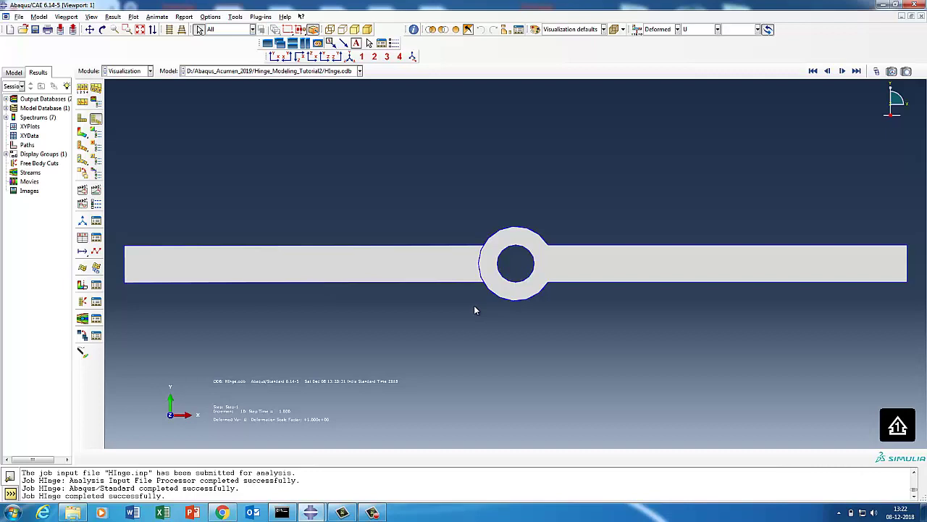